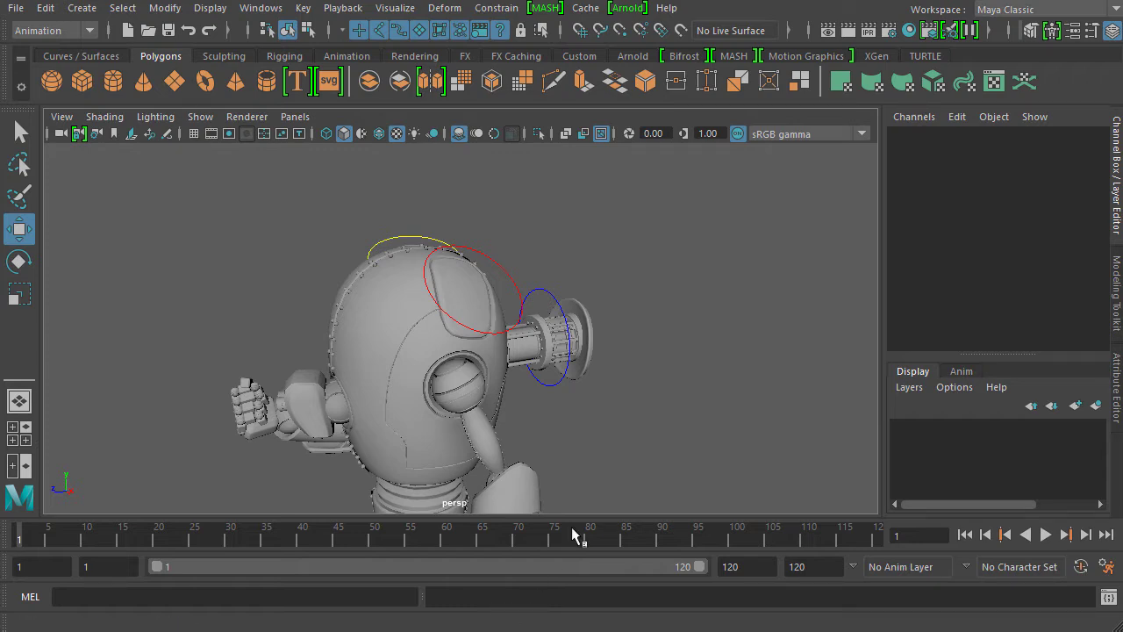
Select the blue back_ctrl circle around the mechanism extending from the robot's back.
left_click_drag(699, 391, 629, 316, "alt")
scroll(534, 274, "up", 5)
scroll(562, 264, "down", 5)
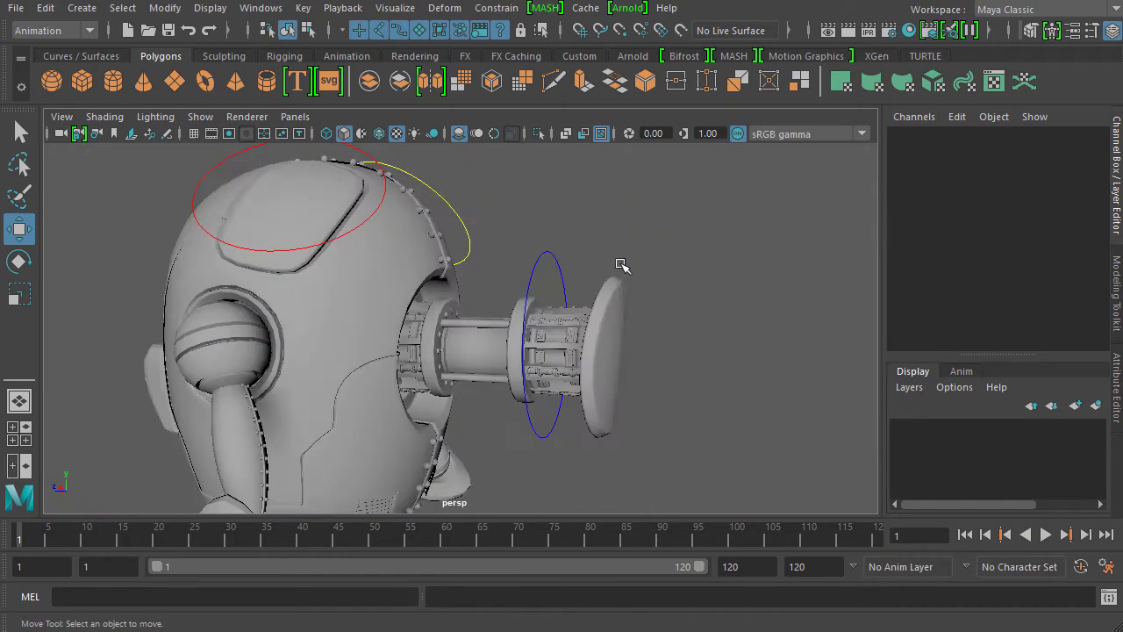
mouse_move(575, 277)
left_mouse_down("alt")
mouse_move(538, 263)
mouse_move(614, 257)
mouse_move(580, 268)
left_mouse_up("alt")
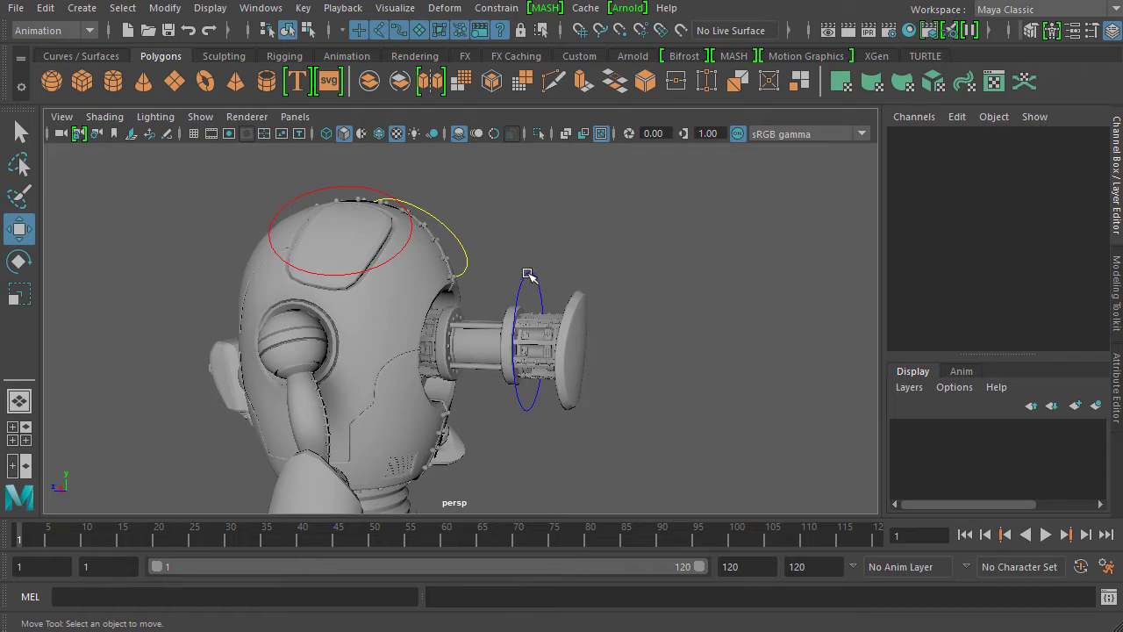
left_click(527, 275)
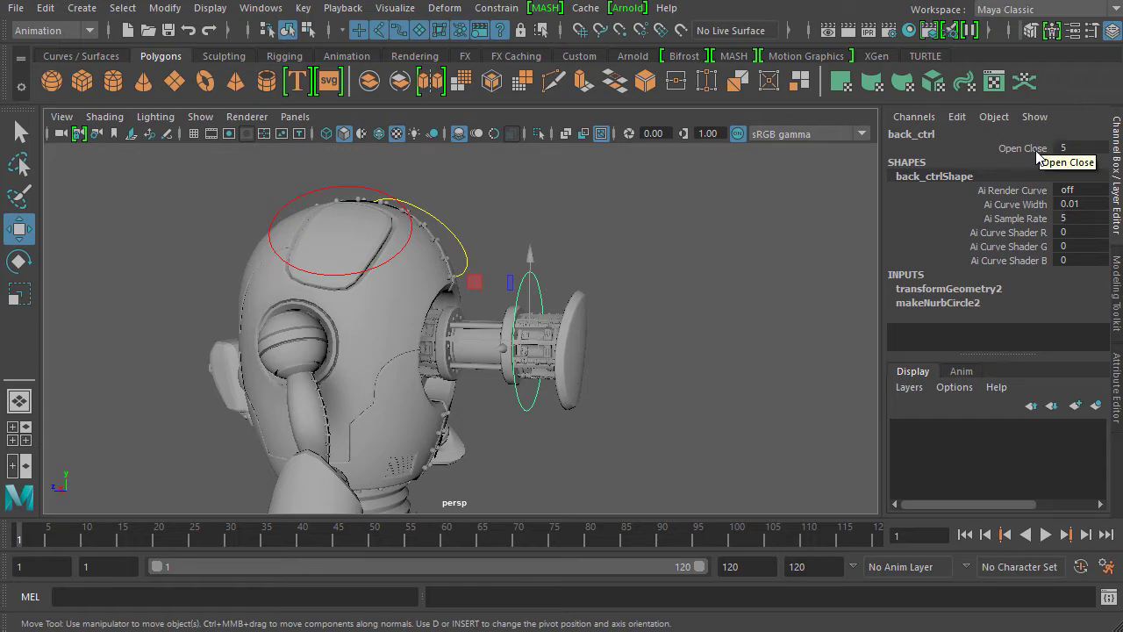
Set the Open Close attribute of back_ctrl to 0.
left_click_drag(677, 278, 705, 293, "alt")
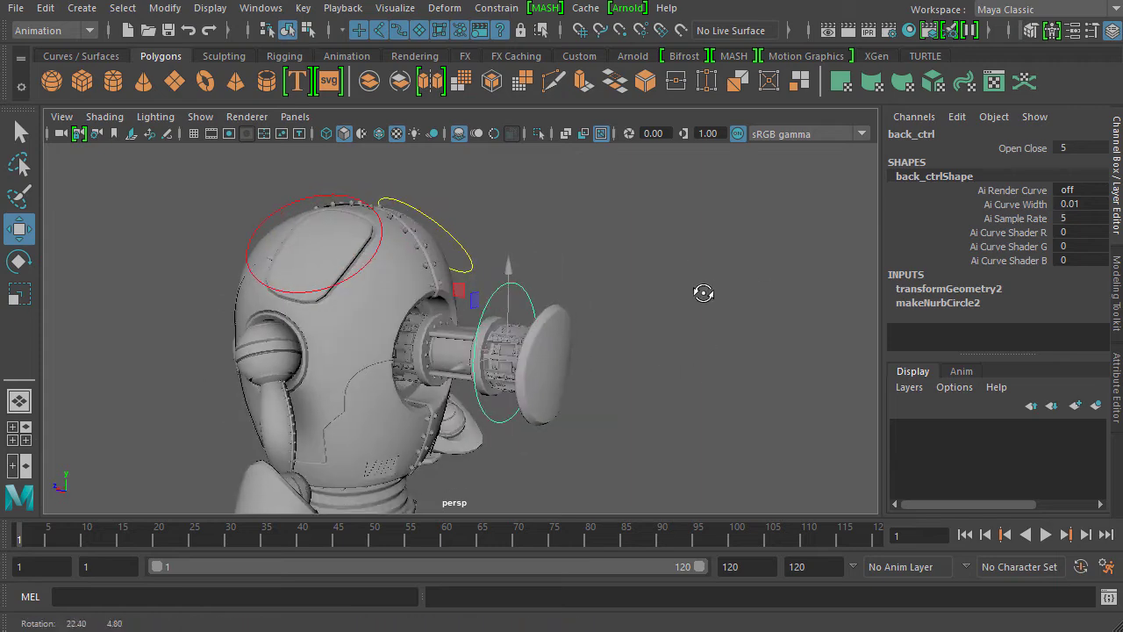
left_click(1007, 148)
left_click_drag(823, 238, 735, 266, "alt")
double_click(1081, 148)
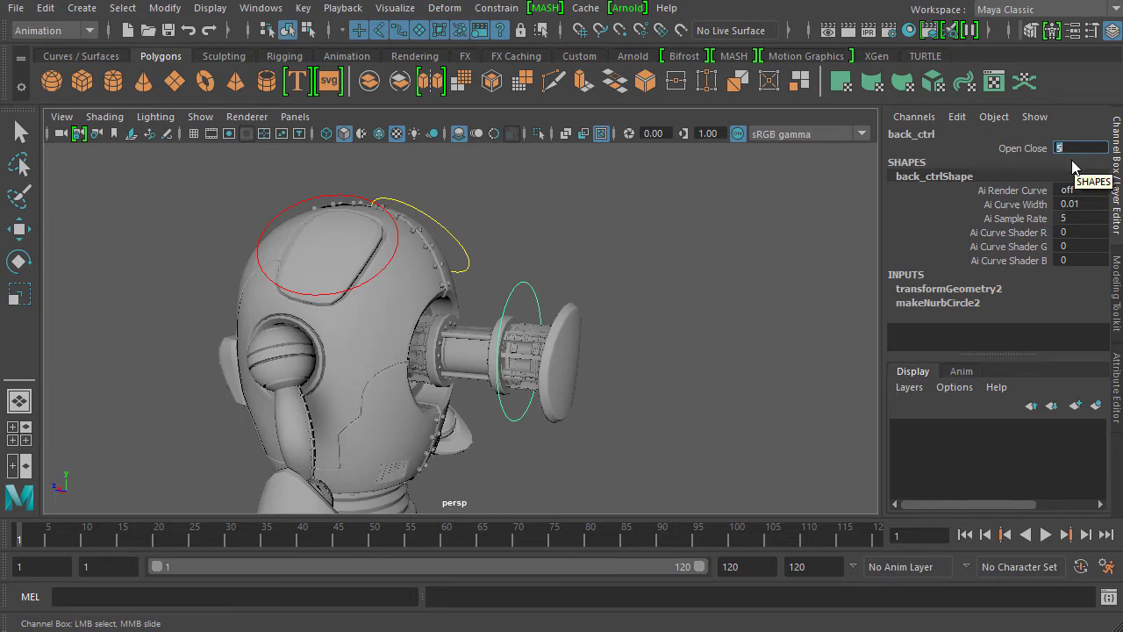
key("Return")
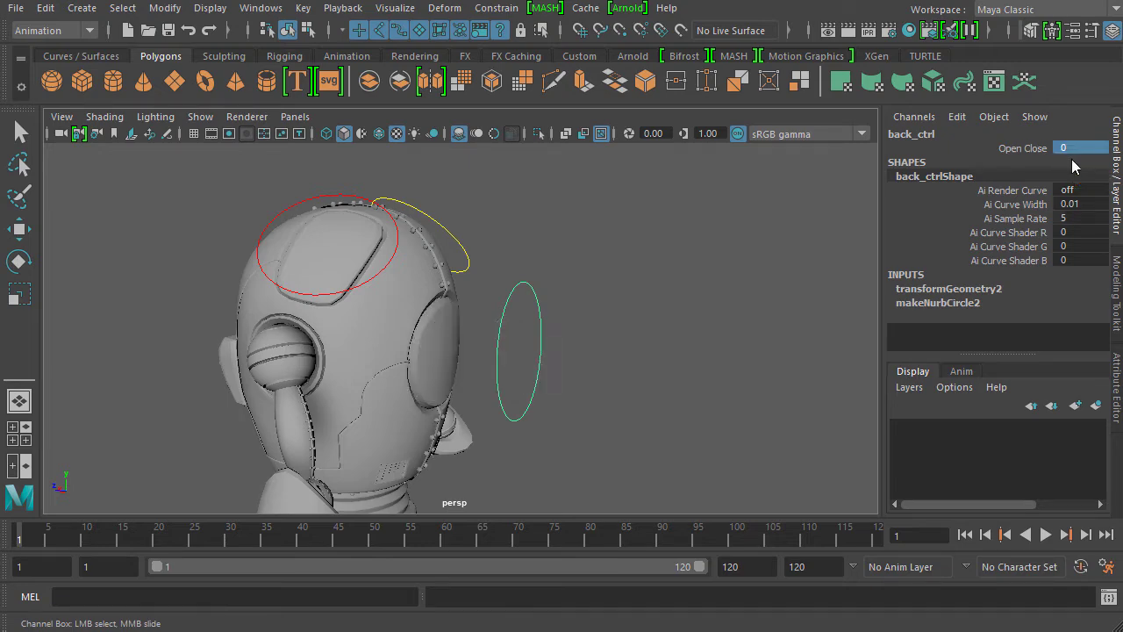
Set the Open Close attribute of back_ctrl back to 5.
left_click_drag(513, 355, 524, 315, "alt")
left_click(1077, 149)
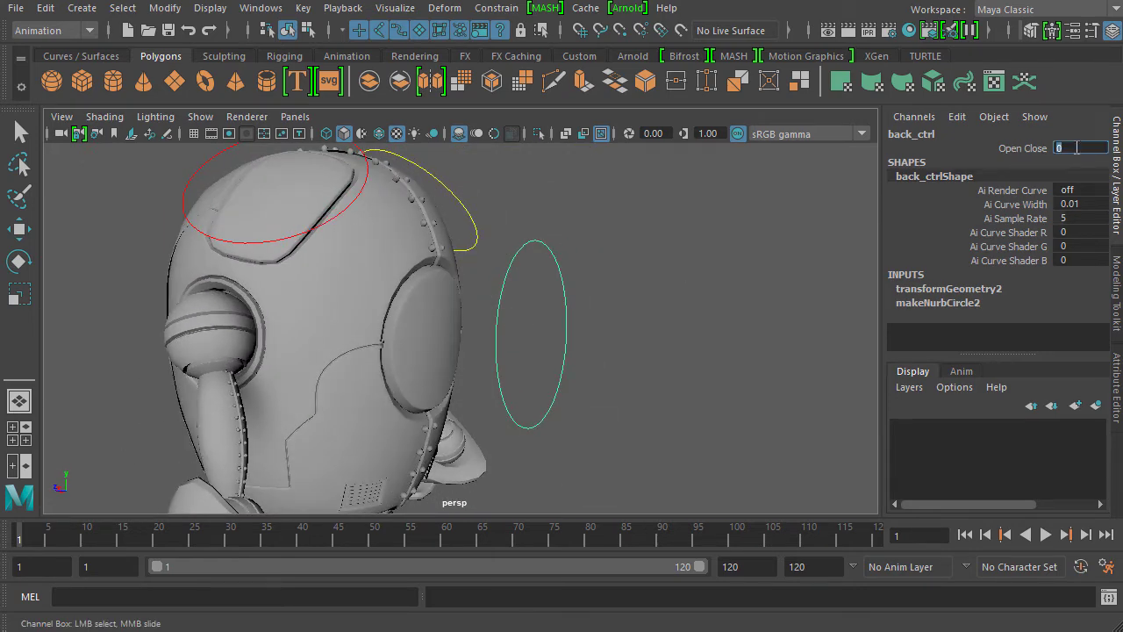
type("5")
key("Return")
left_click_drag(409, 372, 579, 366, "alt")
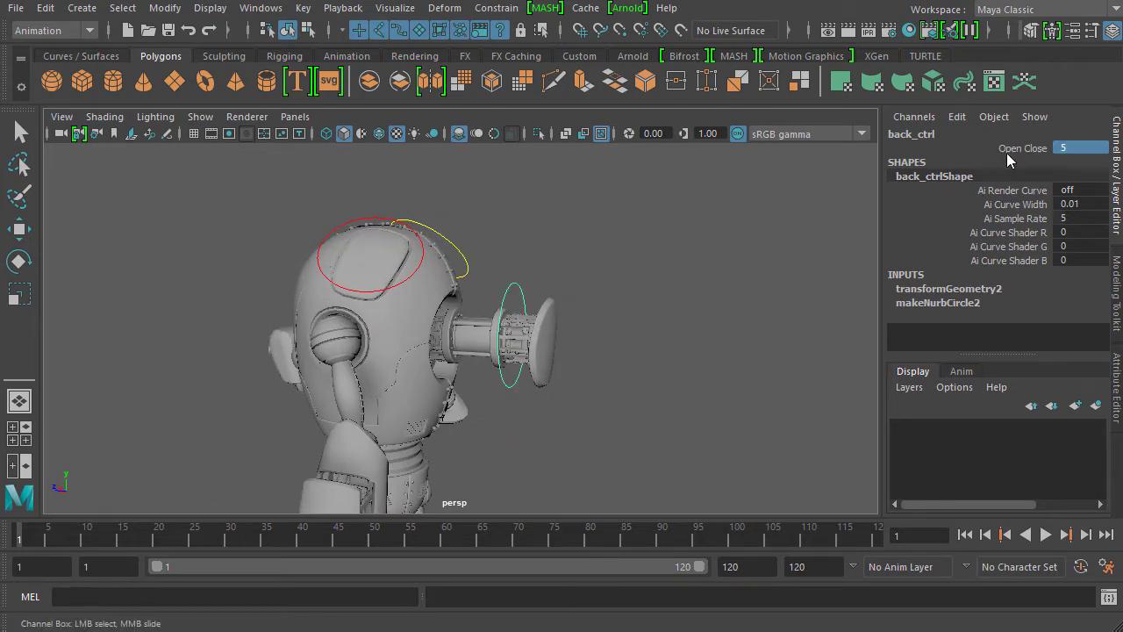
Make Open Close the active channel of back_ctrl and scrub its value interactively, ending at 5.
left_click_drag(625, 268, 606, 286, "alt")
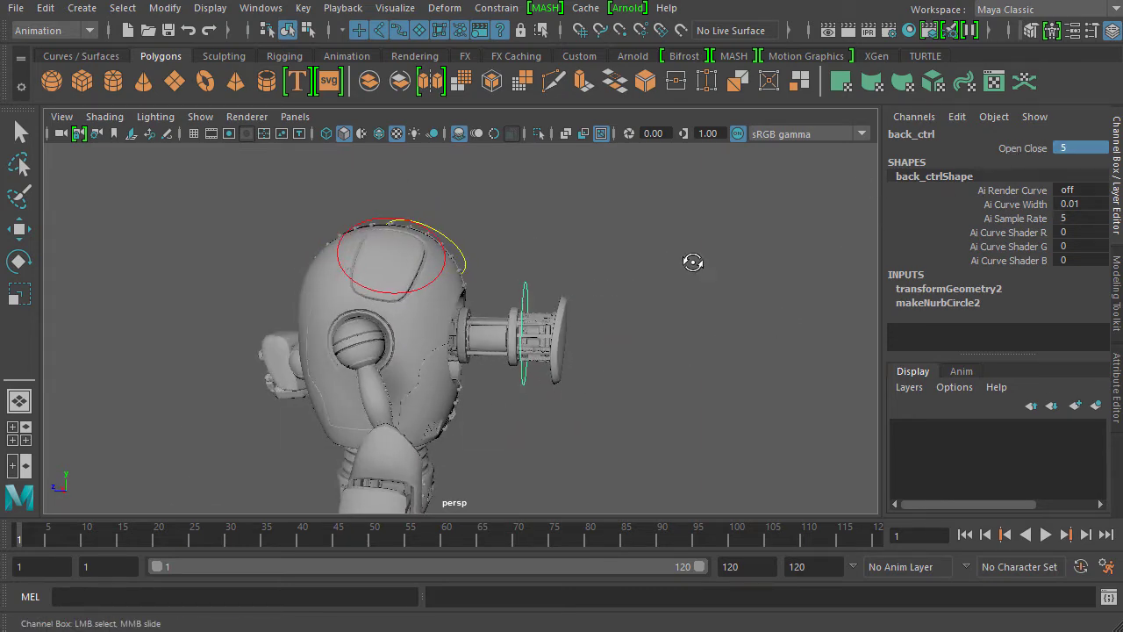
left_click_drag(692, 261, 704, 264, "alt")
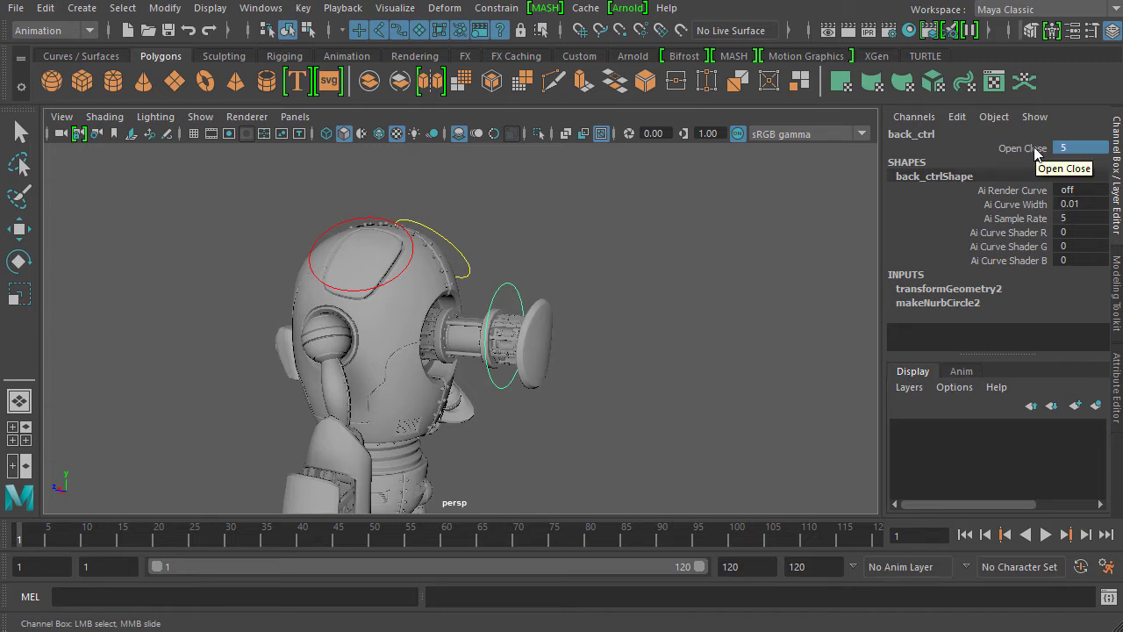
left_click(1026, 148)
left_click_drag(771, 240, 772, 256, "alt")
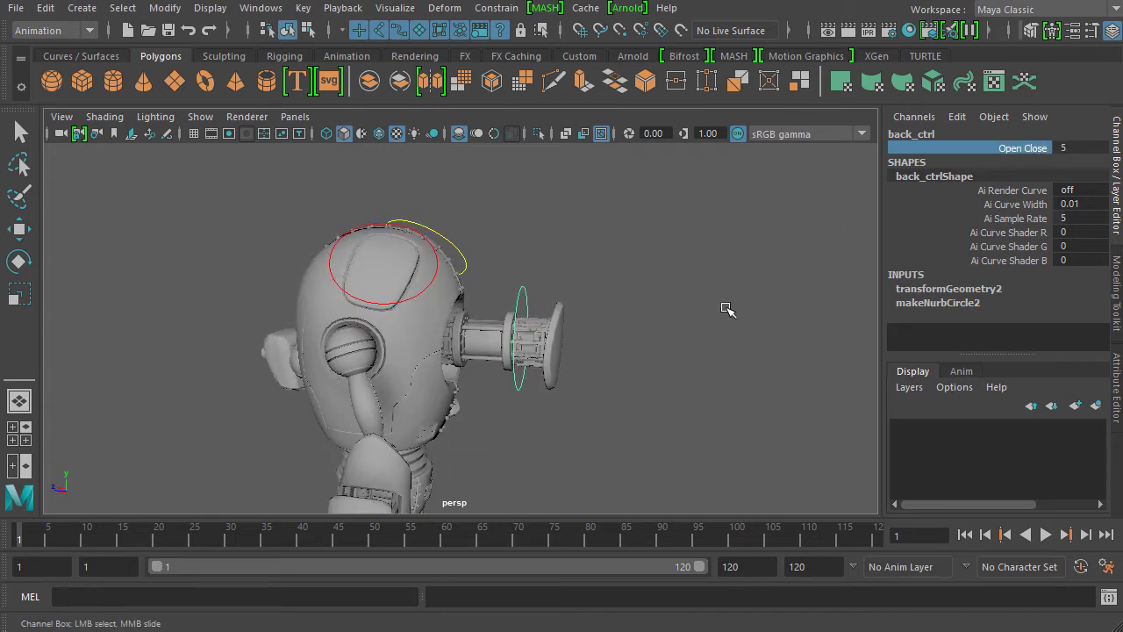
middle_click_drag(732, 265, 881, 206)
left_click_drag(747, 314, 754, 314, "alt")
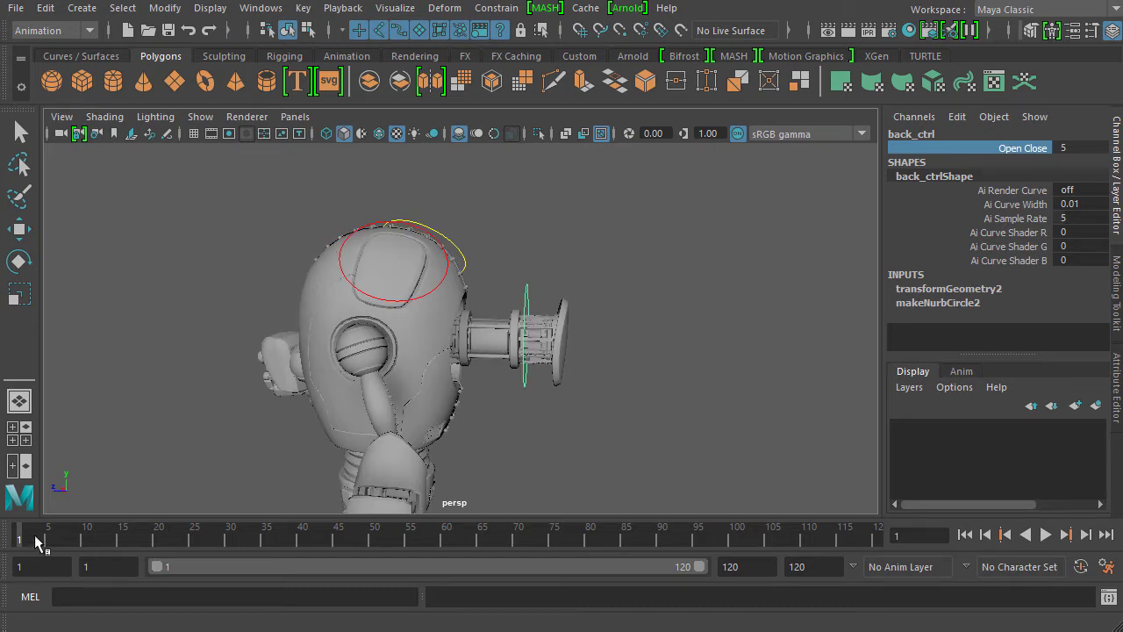
Set a keyframe on back_ctrl at frame 1 with Open Close at 5.
left_click_drag(38, 540, 17, 544)
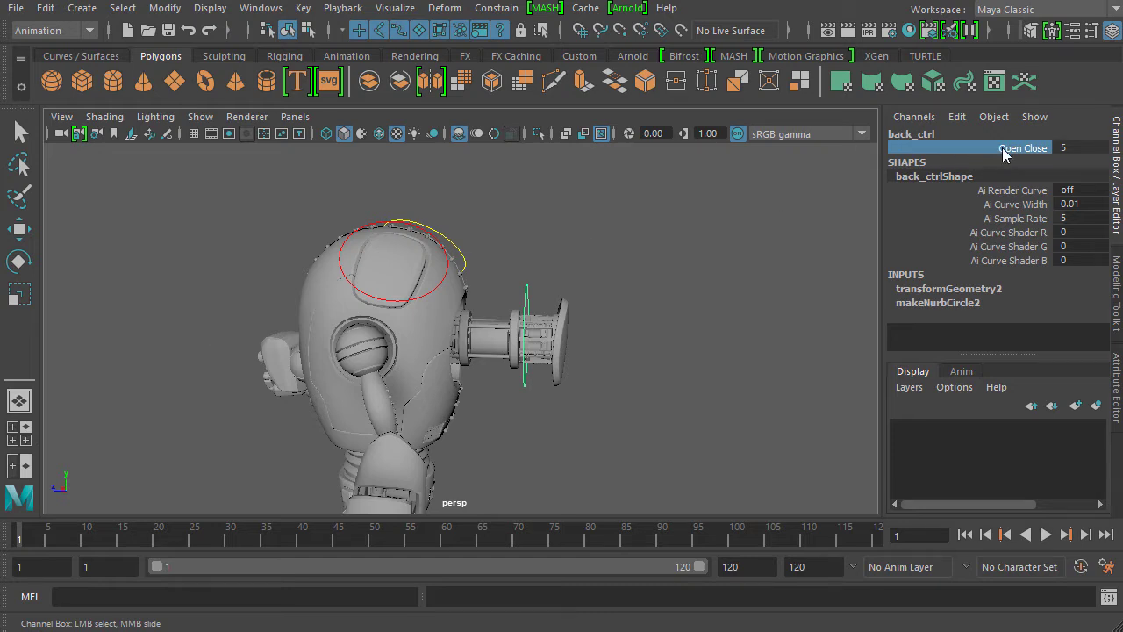
left_click_drag(605, 349, 618, 351, "alt")
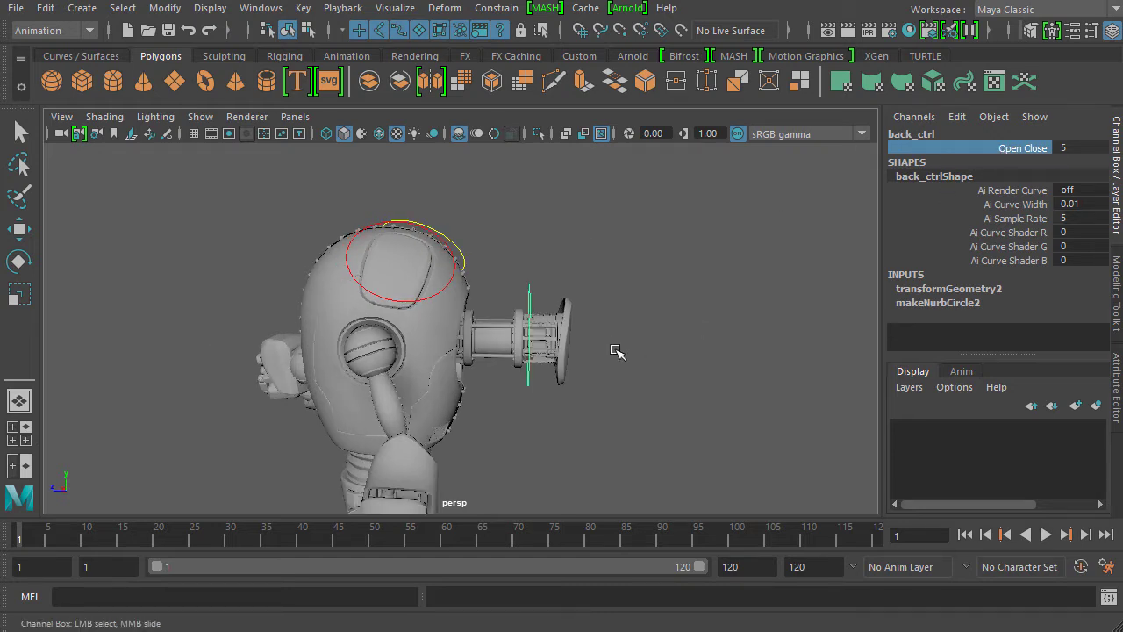
key("s")
left_click_drag(617, 351, 630, 330, "alt")
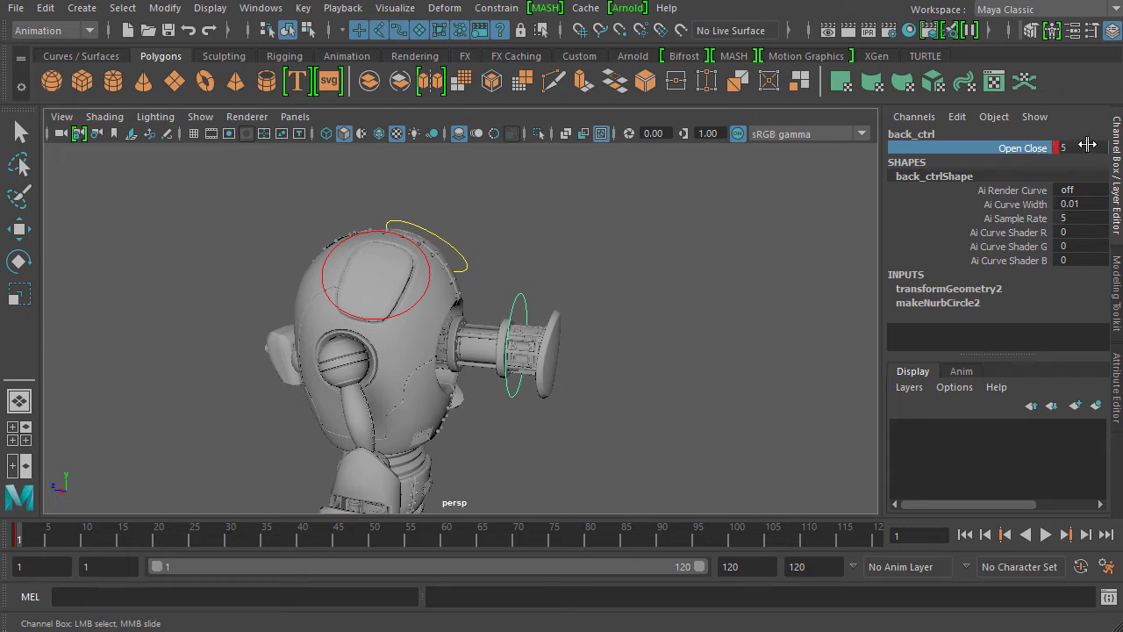
Move the current time to frame 11 on the timeline.
left_click_drag(757, 230, 663, 278, "alt")
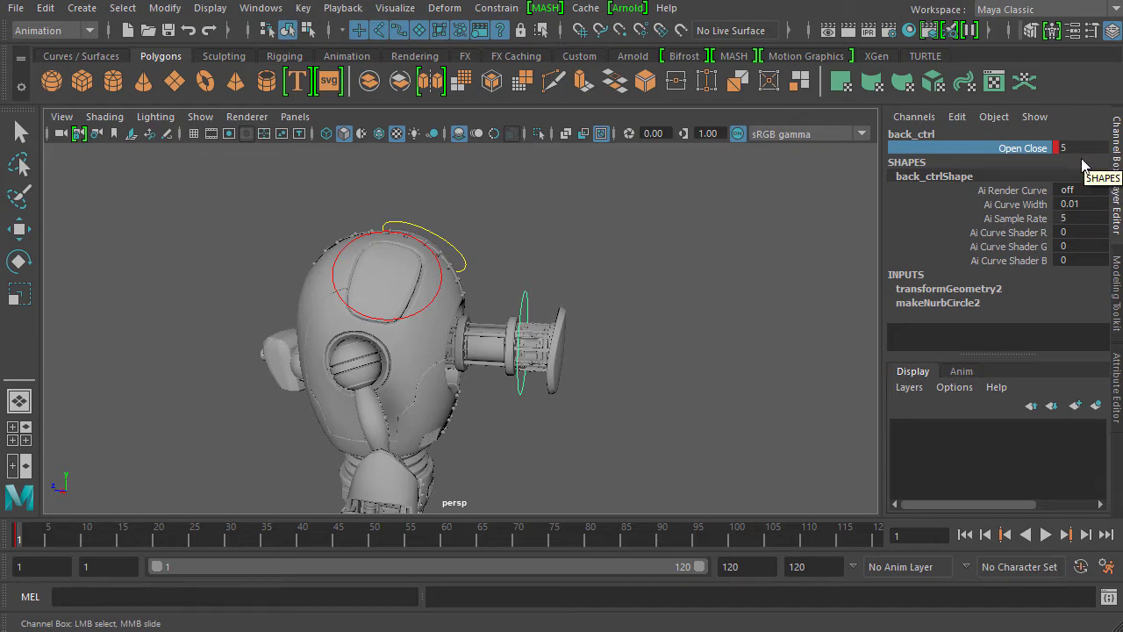
left_click_drag(357, 360, 412, 326, "alt")
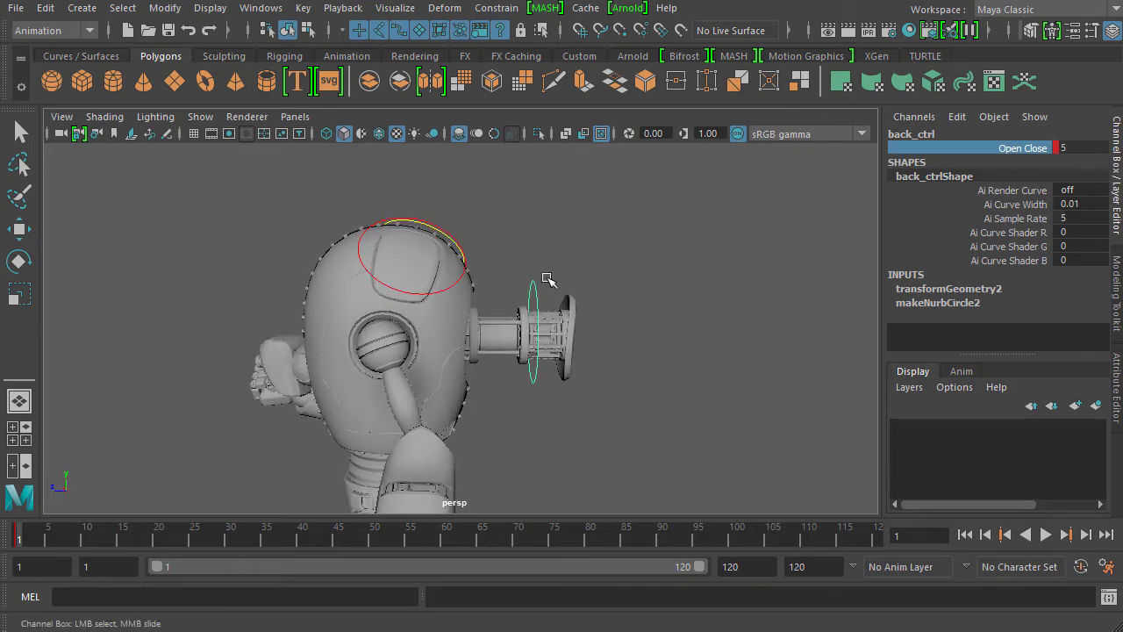
scroll(518, 250, "up", 5)
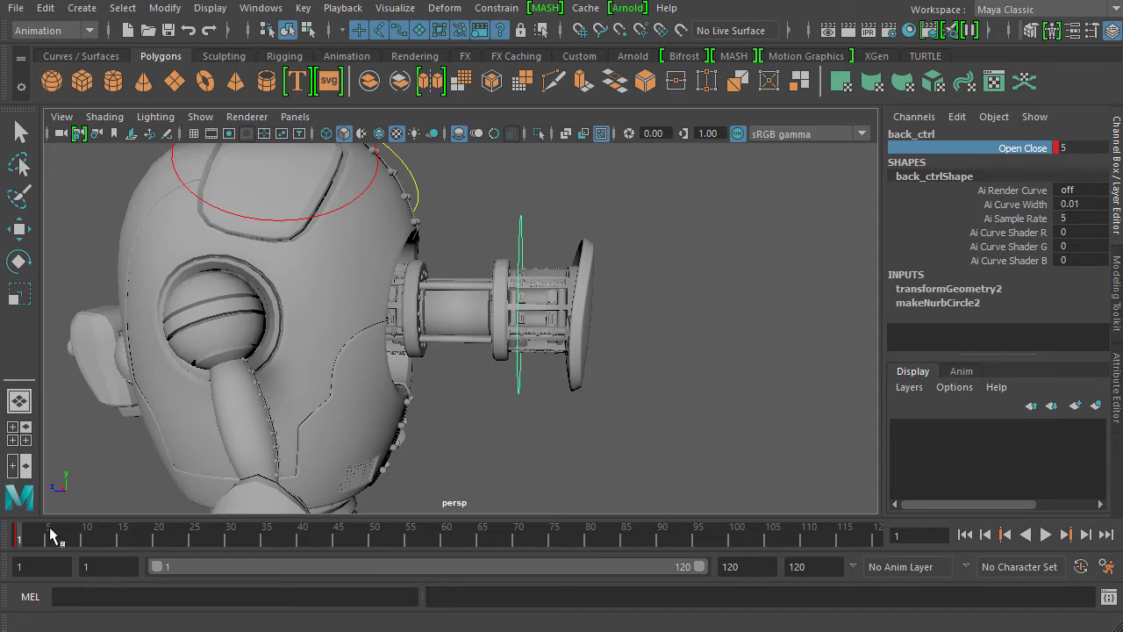
key("alt+v")
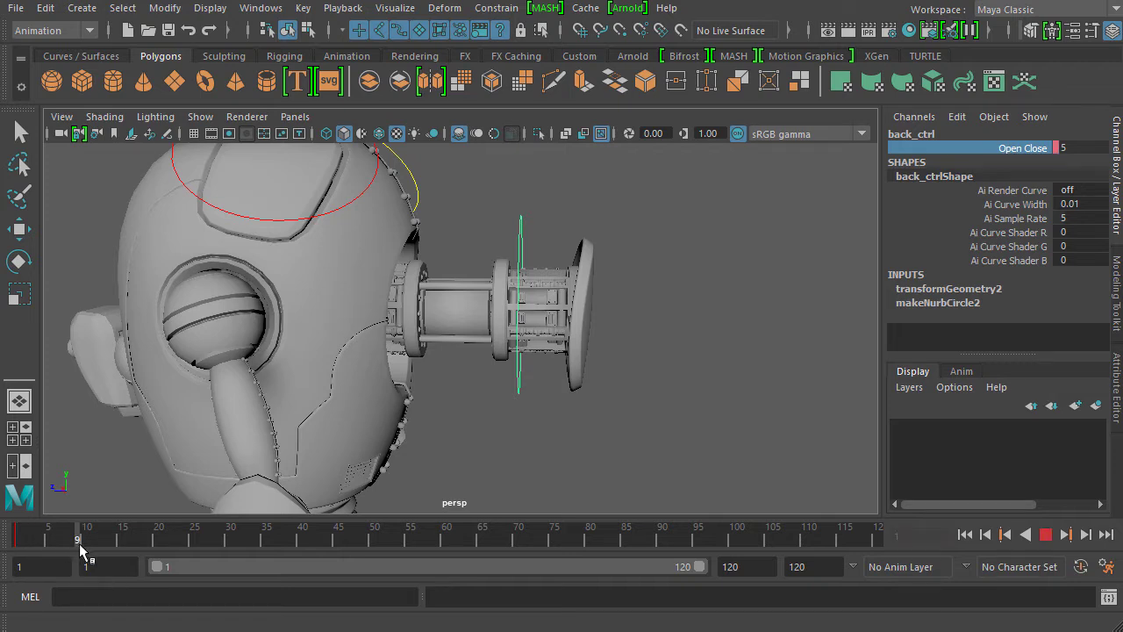
mouse_move(85, 551)
left_mouse_down()
mouse_move(100, 540)
mouse_move(68, 546)
mouse_move(88, 550)
left_mouse_up()
key("alt+v")
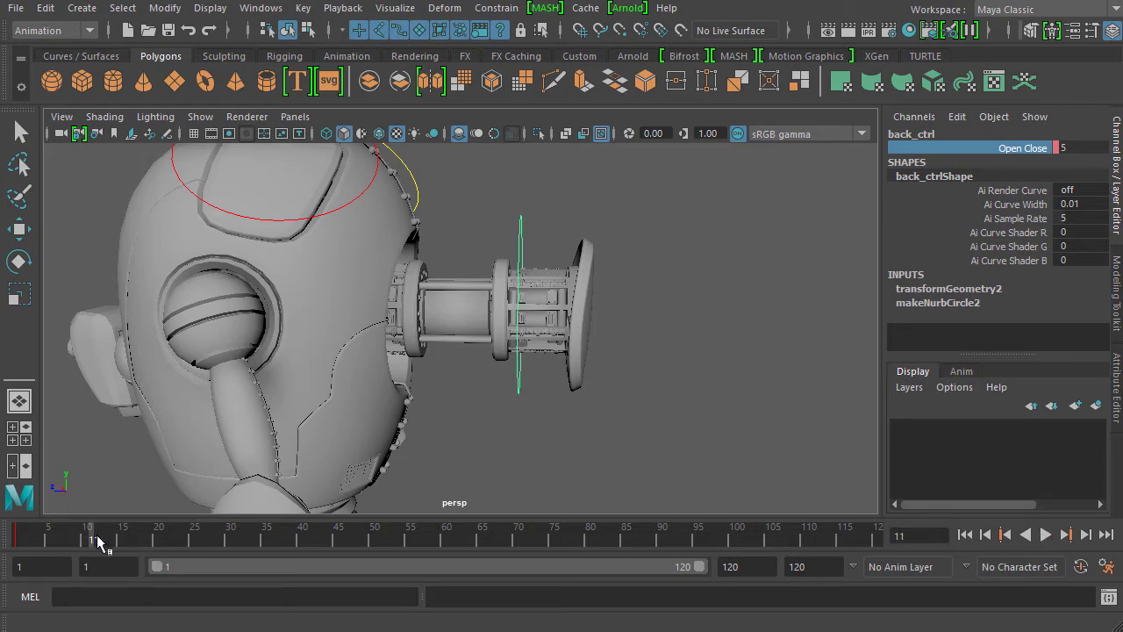
key("alt+v")
key("alt+v")
left_click_drag(148, 455, 66, 491, "alt")
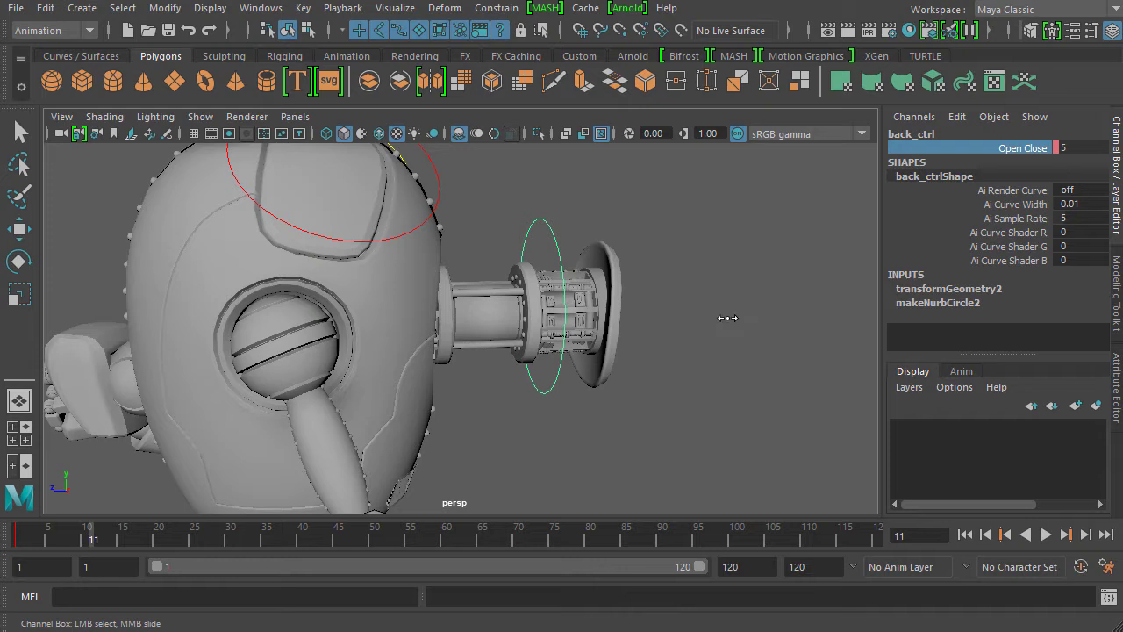
Reduce Open Close to 1.8 on back_ctrl and set a keyframe at frame 11.
middle_click_drag(727, 316, 701, 307)
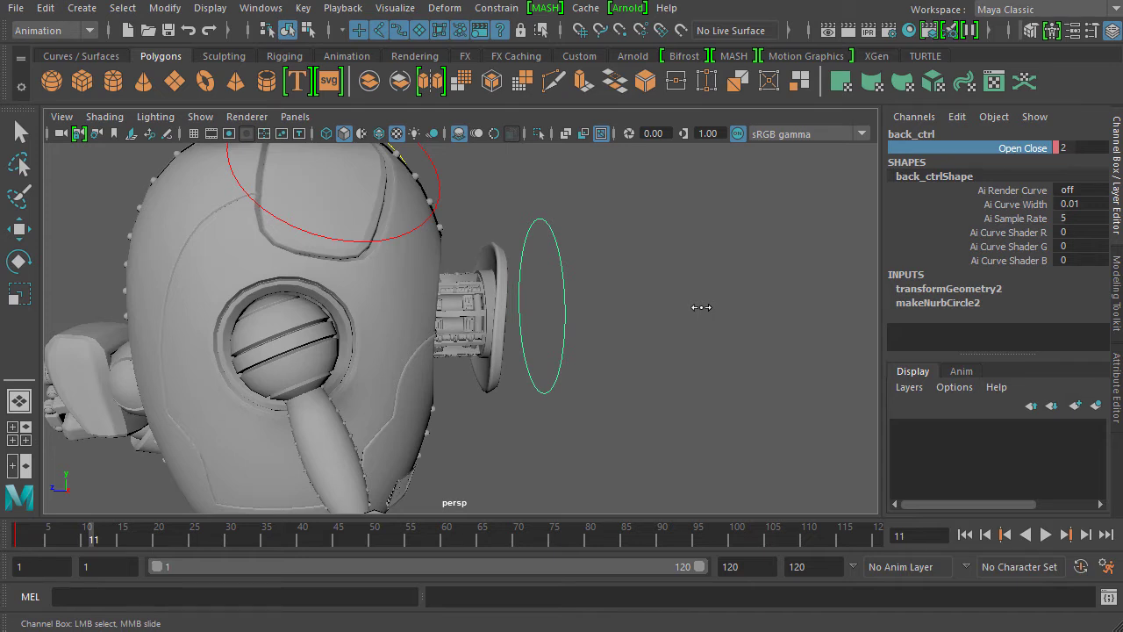
middle_click_drag(701, 307, 701, 307)
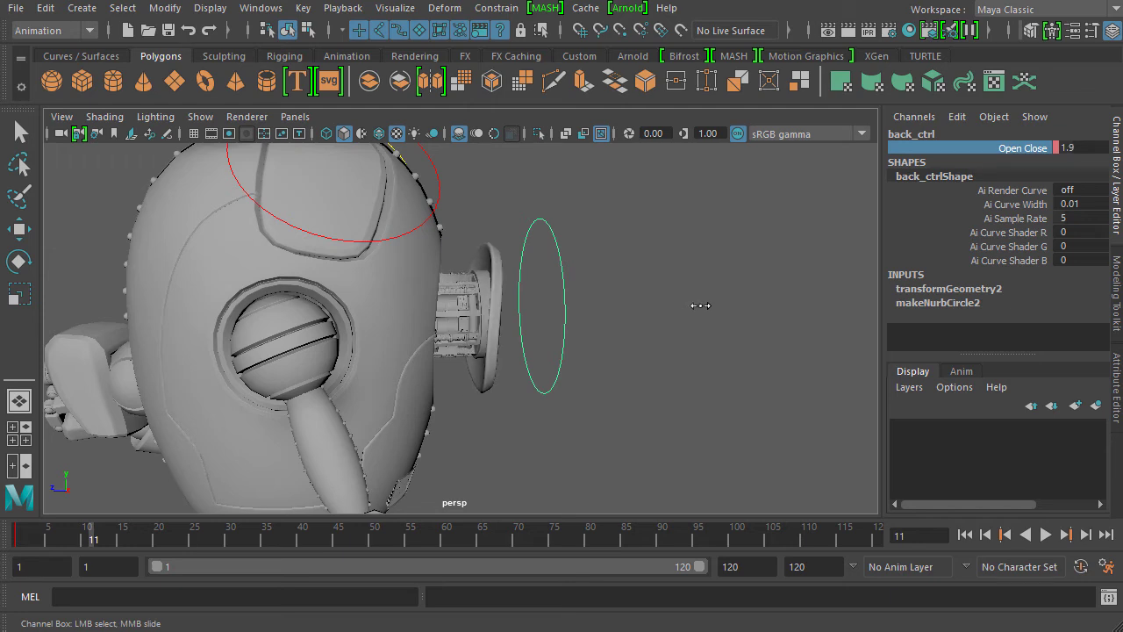
middle_click_drag(700, 306, 697, 306)
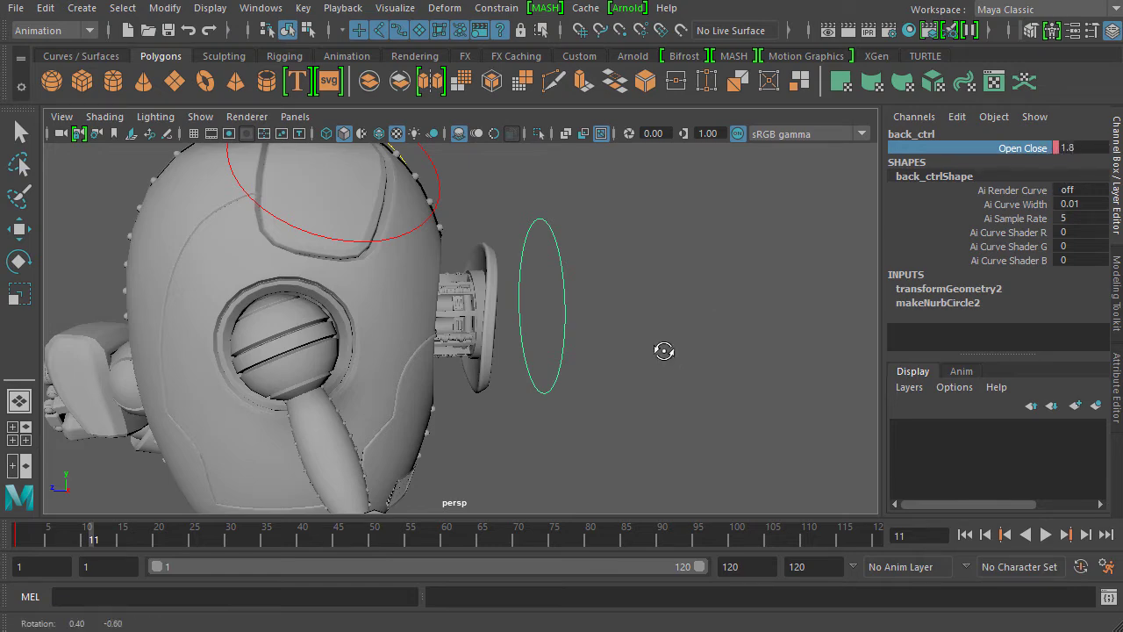
left_click_drag(661, 348, 647, 342, "alt")
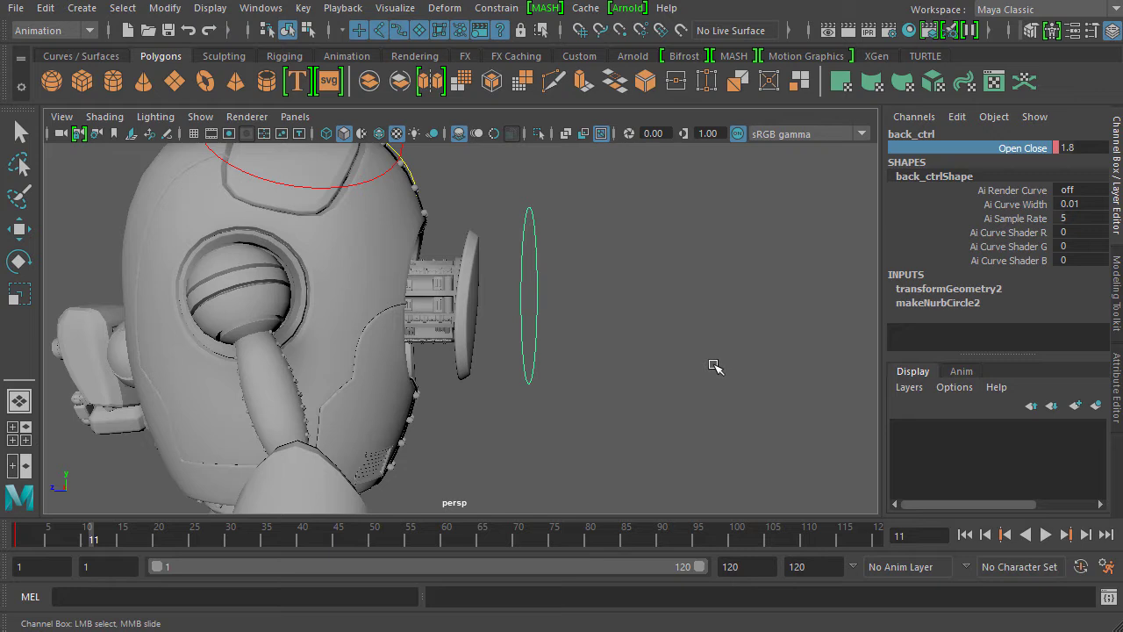
key("s")
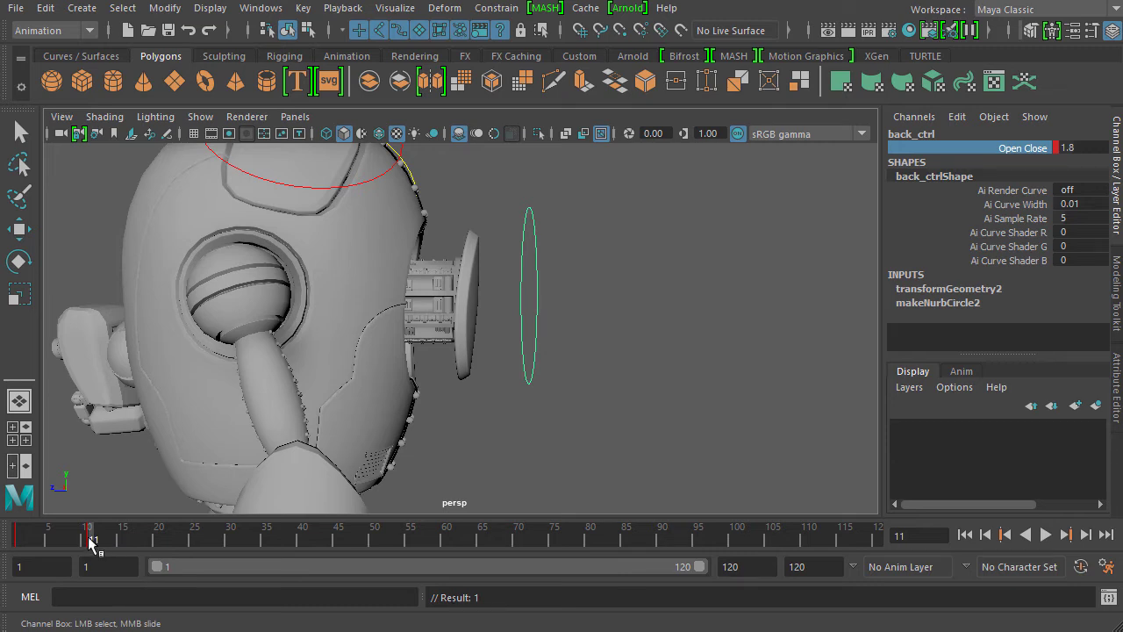
Review the closing motion by scrubbing between frames 1 and 11, and play the animation.
mouse_move(89, 540)
left_mouse_down()
mouse_move(21, 541)
mouse_move(101, 547)
mouse_move(22, 542)
mouse_move(85, 541)
mouse_move(91, 558)
mouse_move(33, 546)
left_mouse_up()
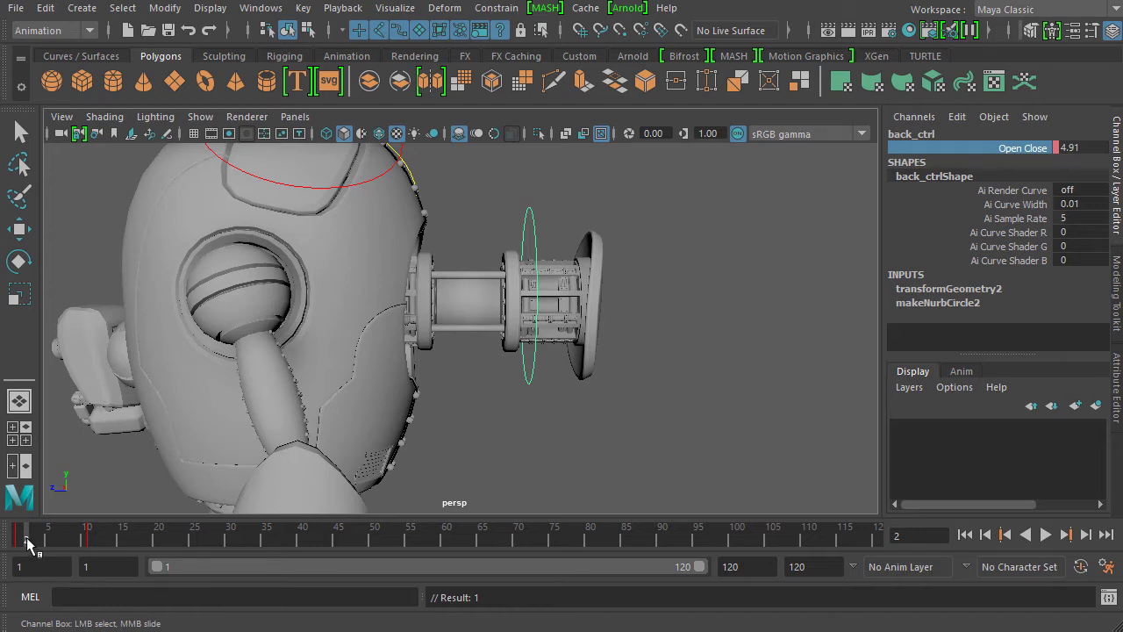
left_click_drag(22, 542, 16, 546)
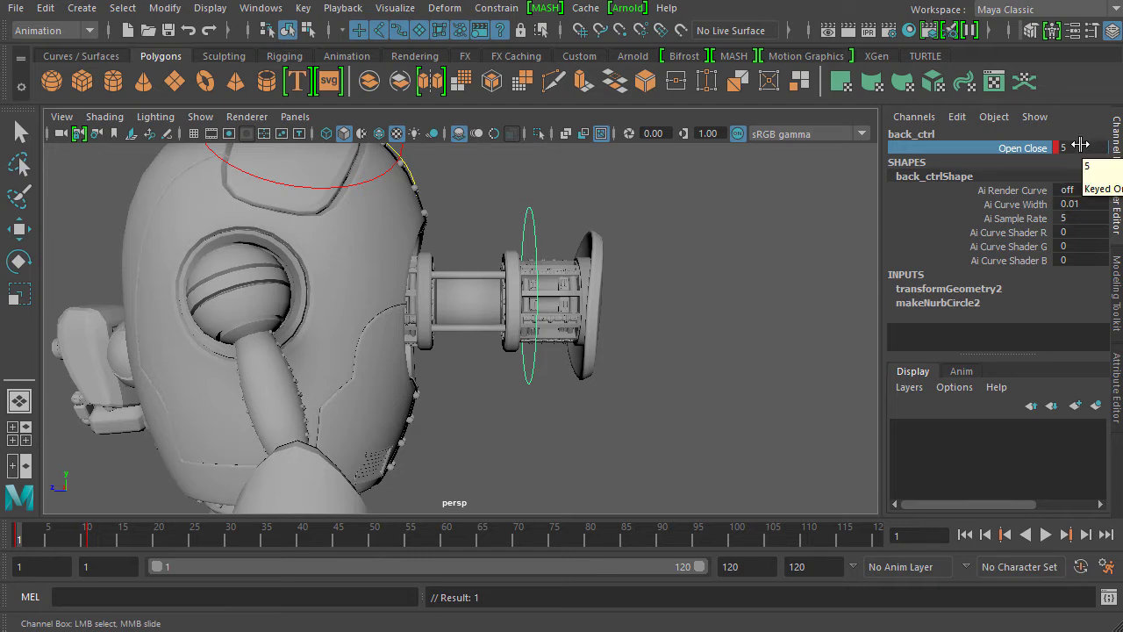
left_click(60, 539)
left_click_drag(60, 540, 91, 540)
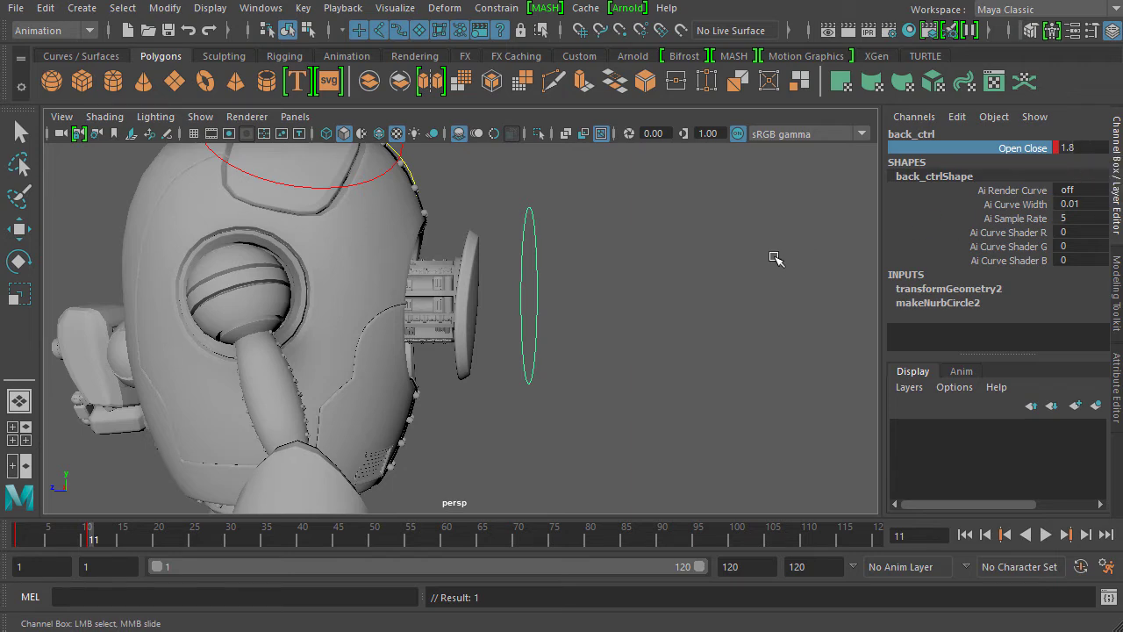
left_click_drag(144, 535, 18, 539)
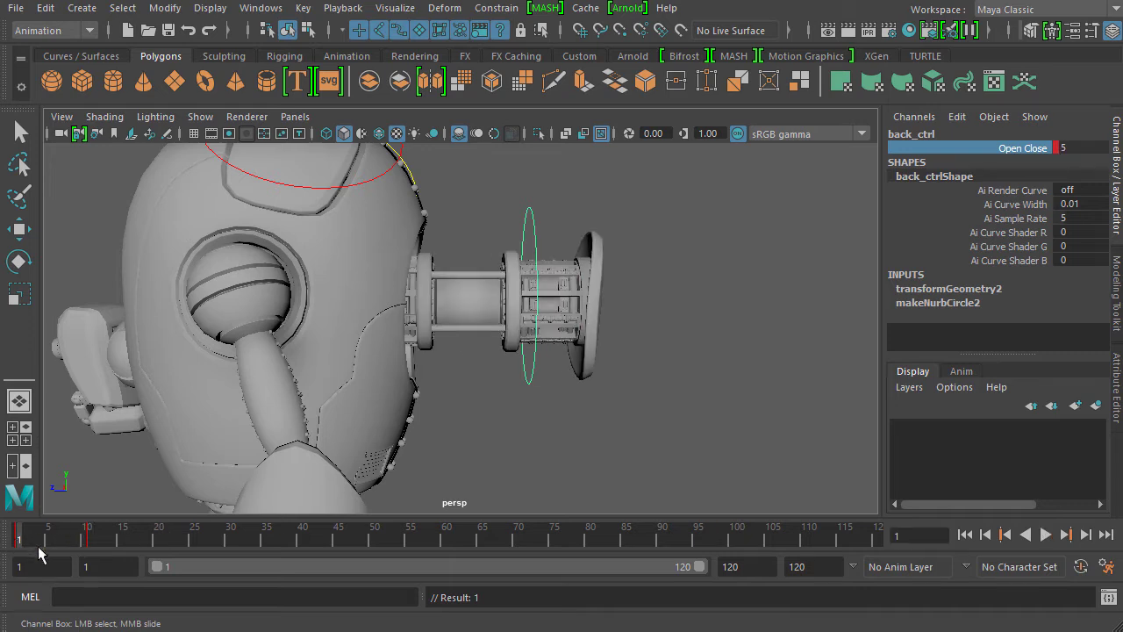
left_click(1046, 534)
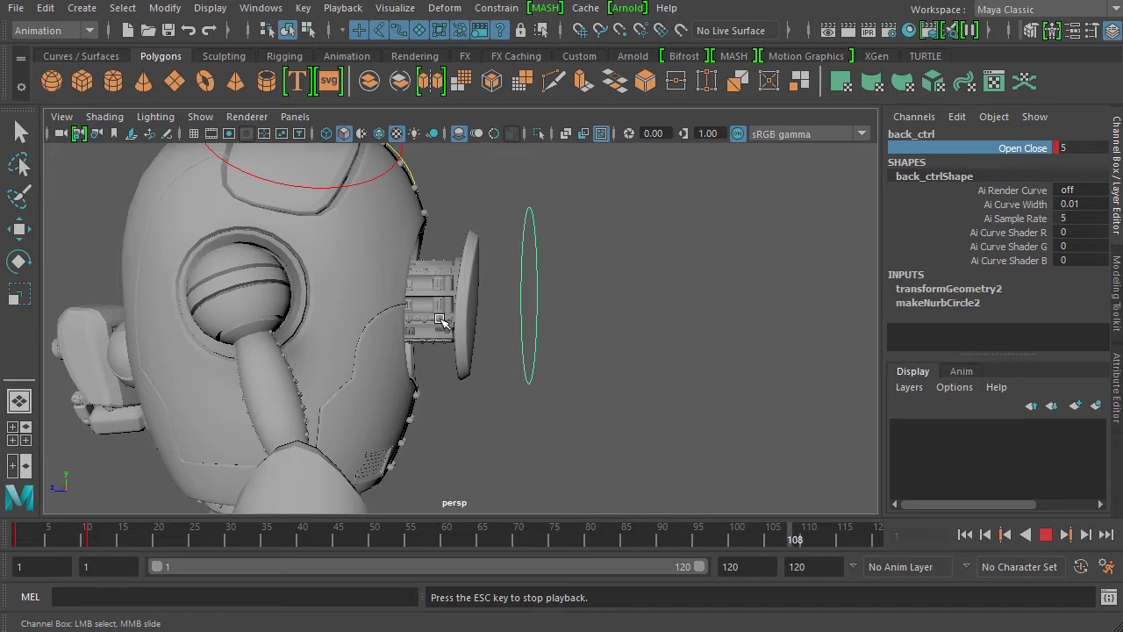
left_click(1045, 535)
Move the current time to frame 32 and reduce Open Close on back_ctrl to 0.5.
left_click_drag(135, 530, 94, 553)
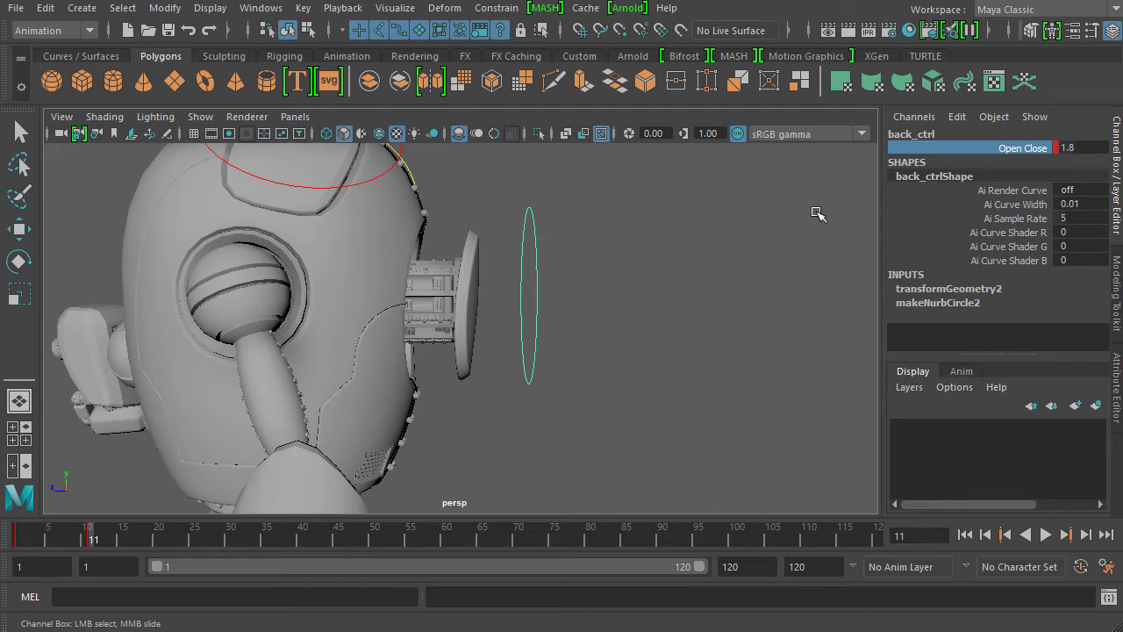
mouse_move(77, 544)
left_mouse_down()
mouse_move(18, 540)
mouse_move(93, 544)
left_mouse_up()
left_click_drag(93, 544, 230, 548)
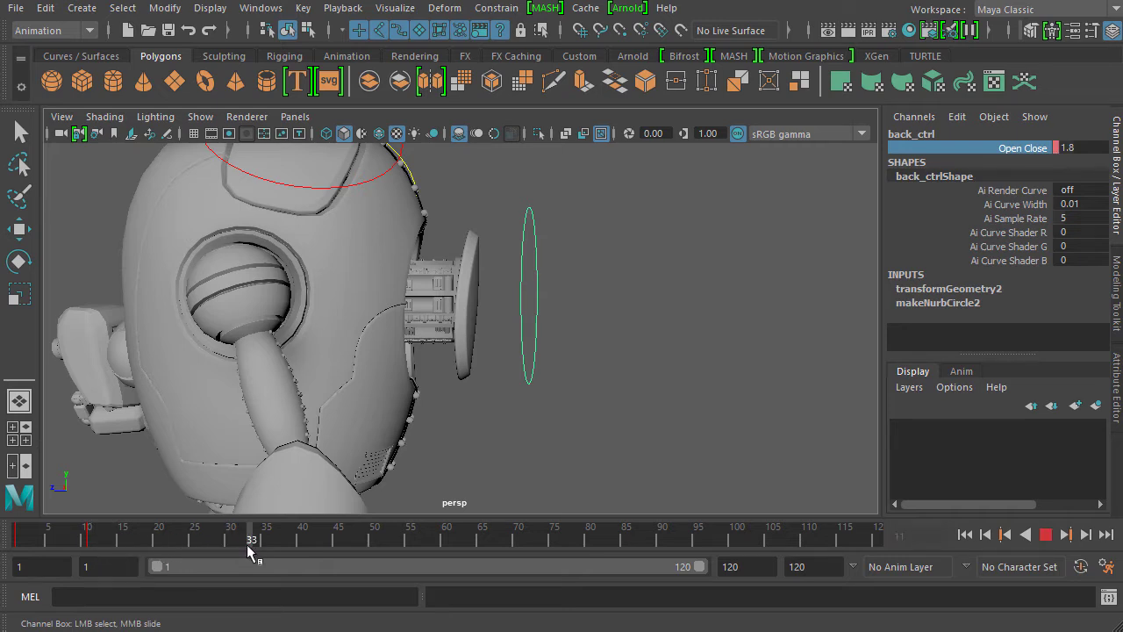
left_click_drag(243, 543, 242, 542)
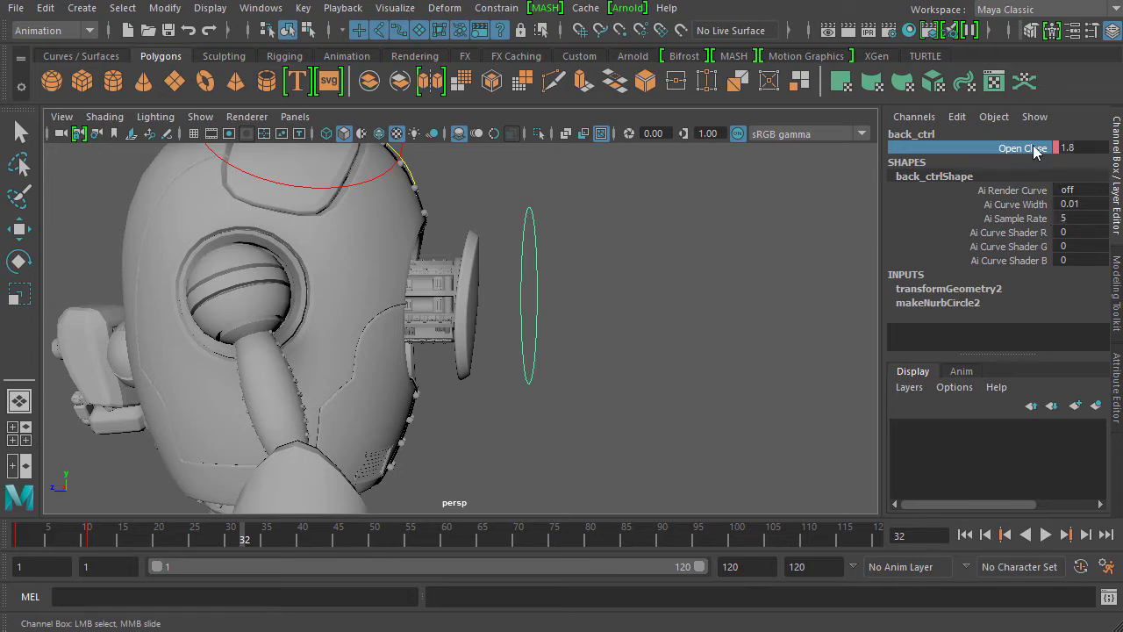
middle_click_drag(788, 274, 776, 265)
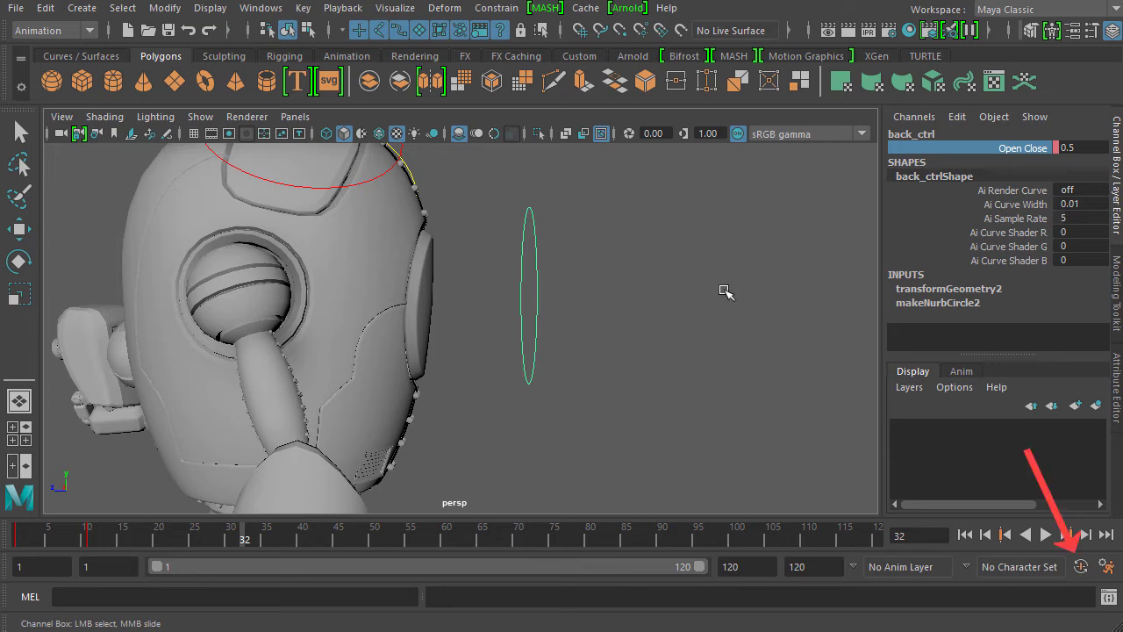
Turn on automatic keyframing and reduce Open Close on back_ctrl to 0.5 at frame 32 so it gets keyed.
left_click(1085, 570)
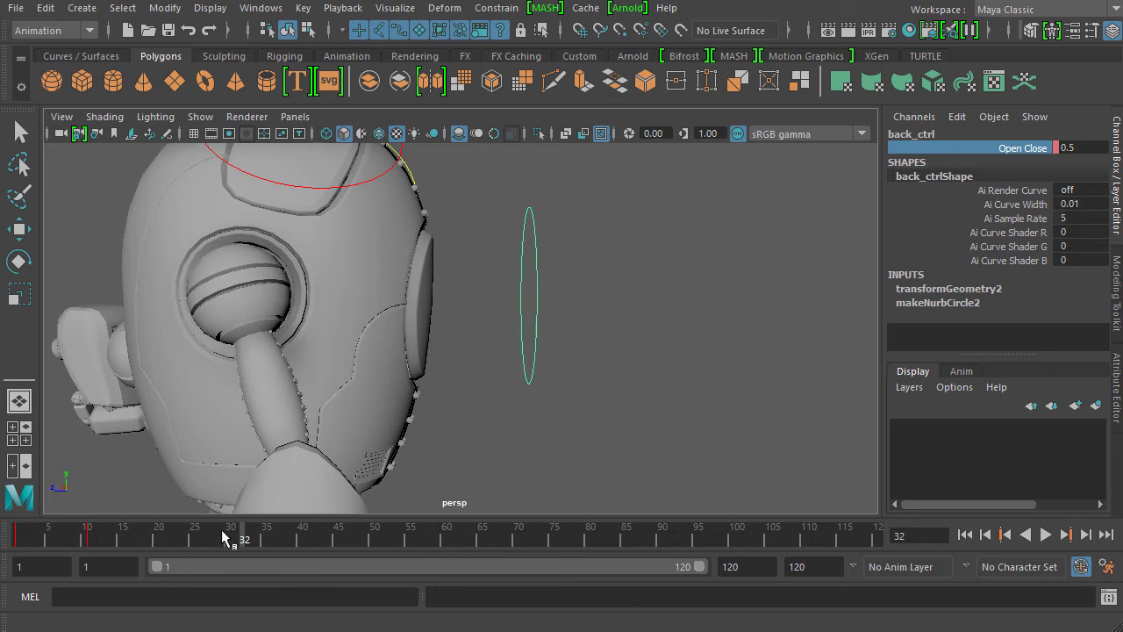
key("alt+v")
mouse_move(248, 544)
left_mouse_down()
mouse_move(82, 544)
mouse_move(258, 560)
mouse_move(245, 547)
left_mouse_up()
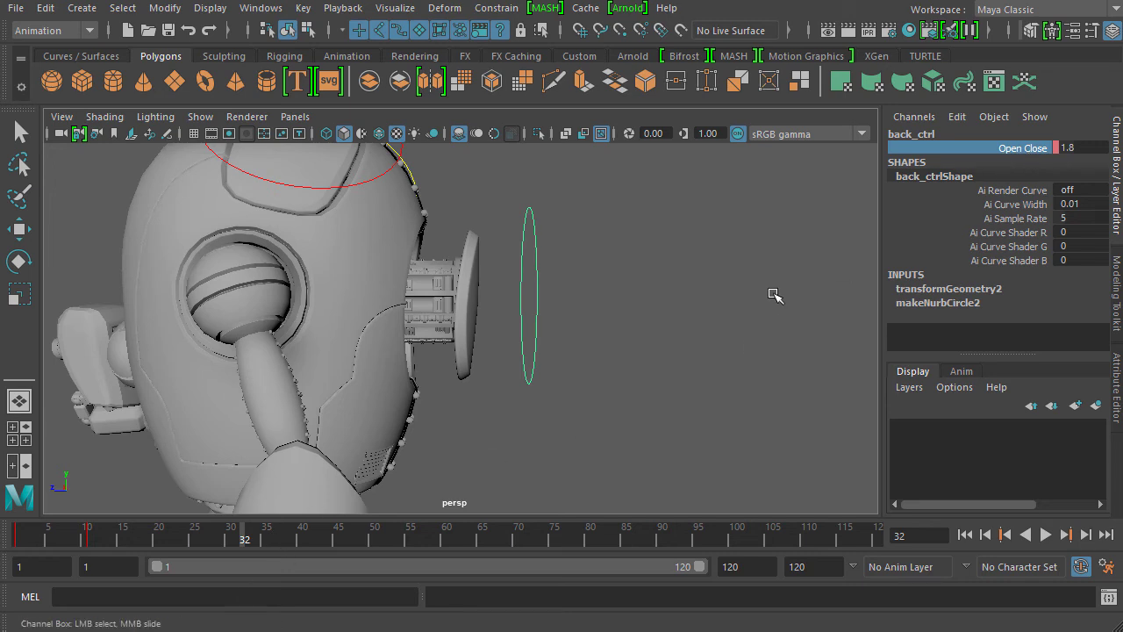
middle_click_drag(769, 280, 768, 279)
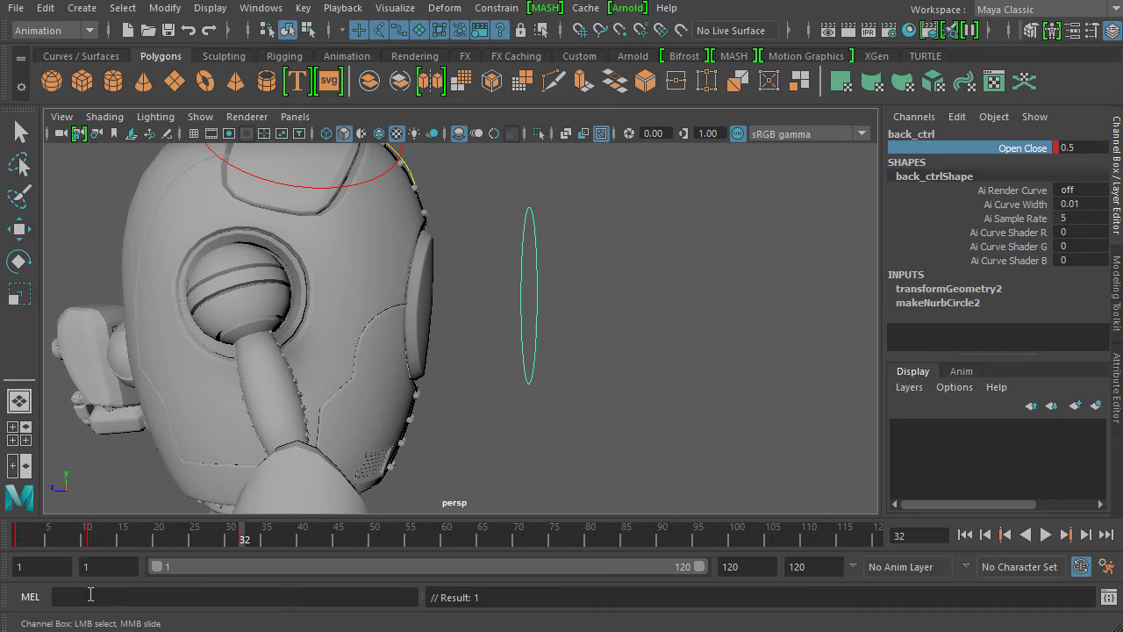
Scrub between frames 11 and 32 to check the closing motion of the back mechanism.
left_click(94, 534)
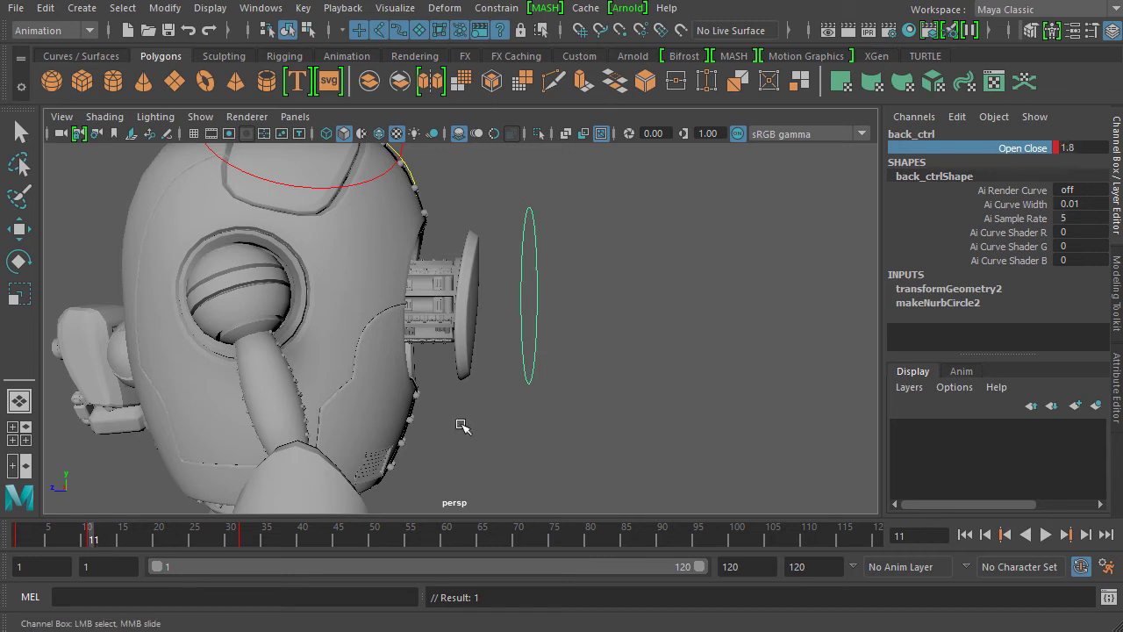
key("alt+v")
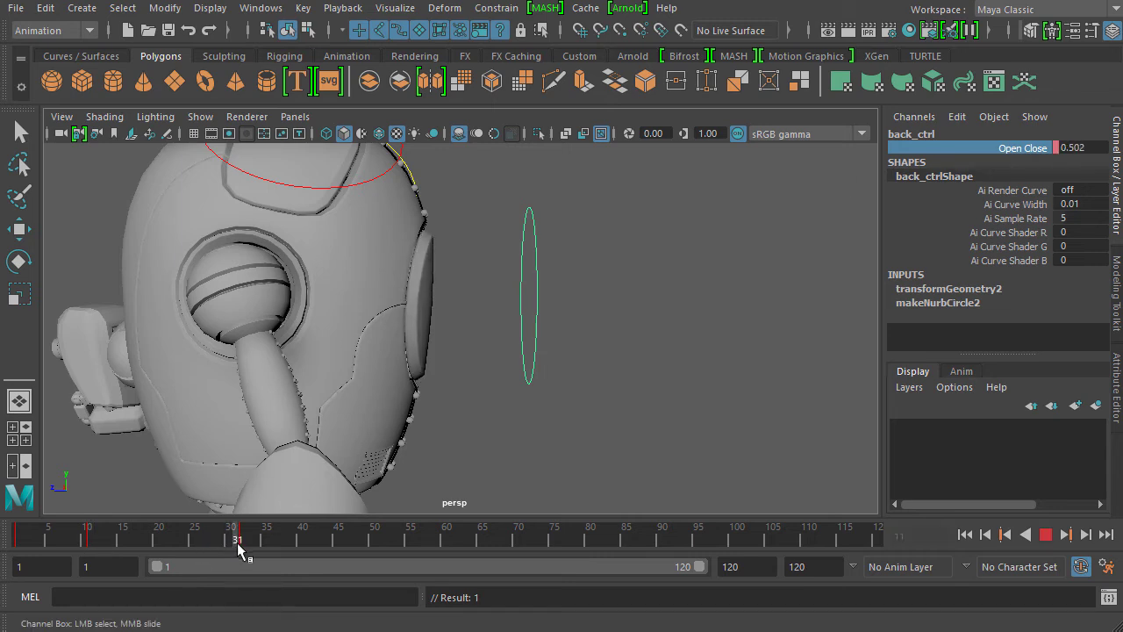
key("alt+v")
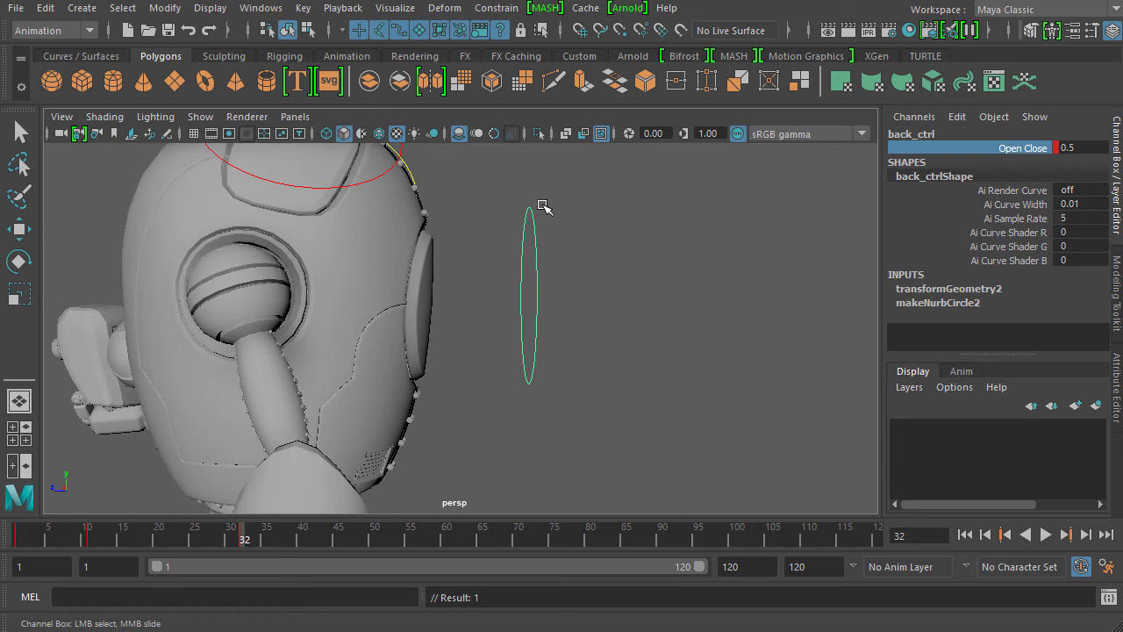
Move the current time to frame 34 and reduce Open Close on back_ctrl to 0 to key it.
key("alt+v")
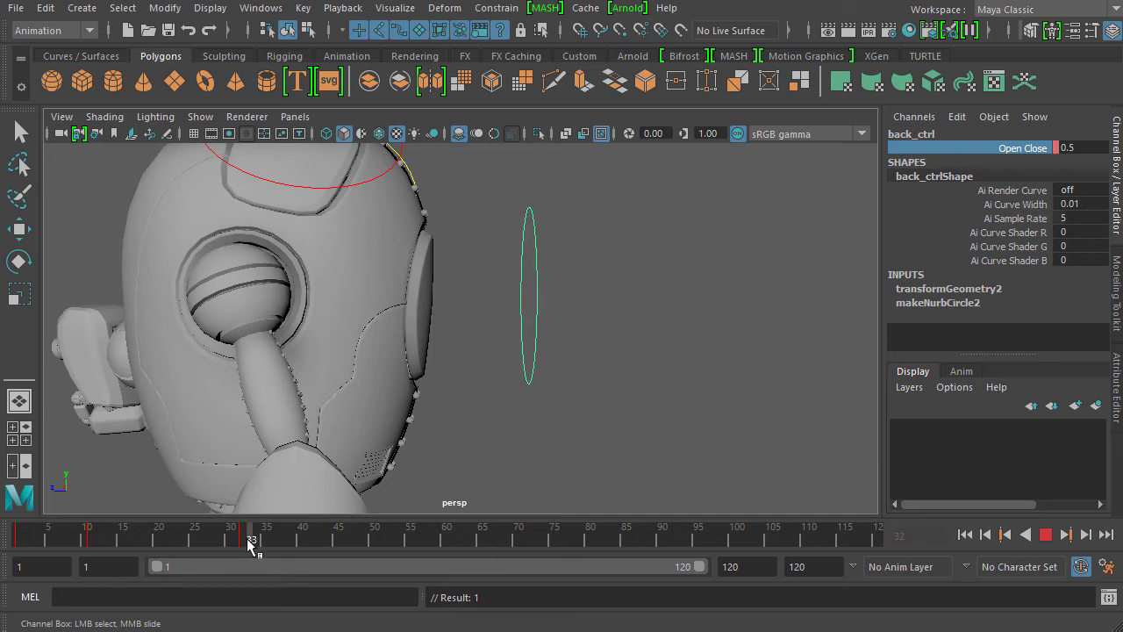
key("alt+v")
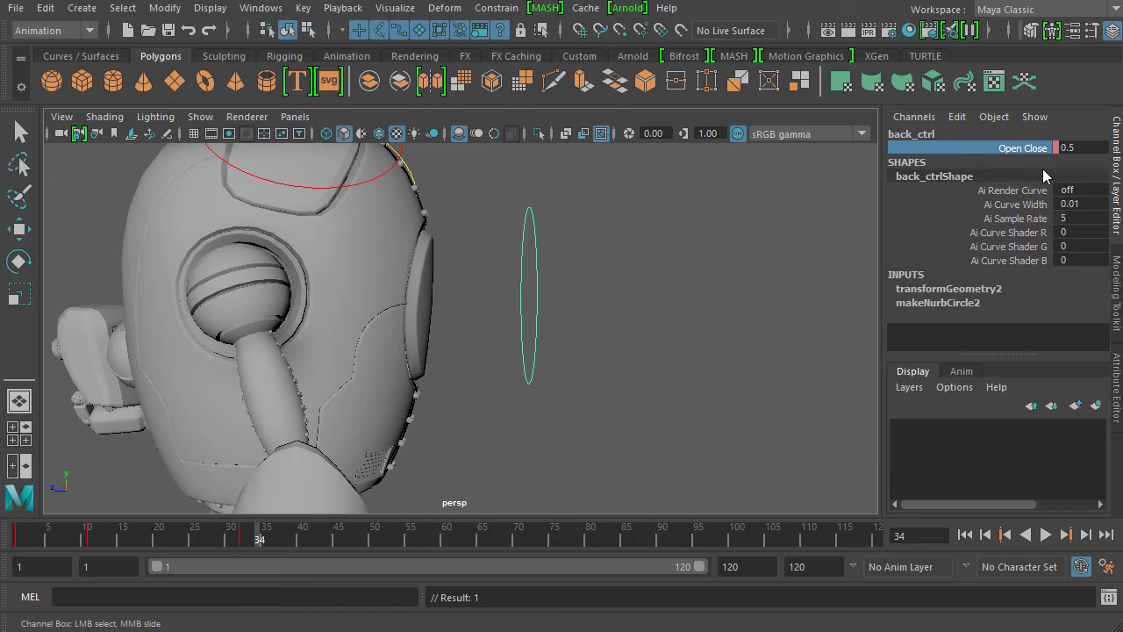
middle_click_drag(787, 220, 438, 221)
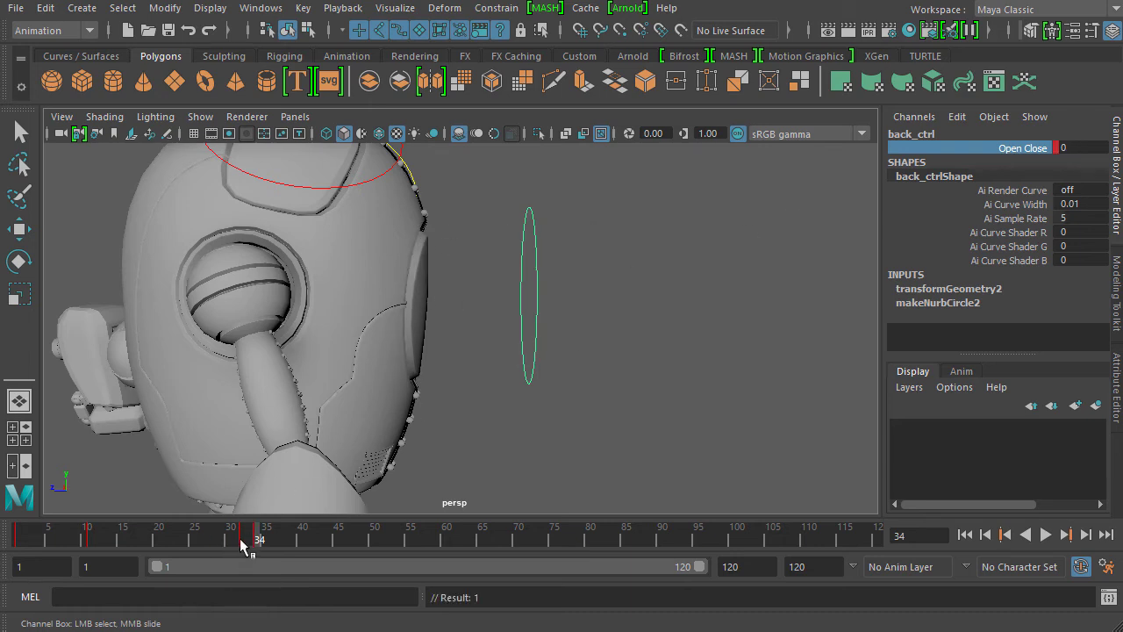
Play the animation, stop it, and scrub between frames 1 and 32 to examine how the back mechanism closes.
left_click(1045, 535)
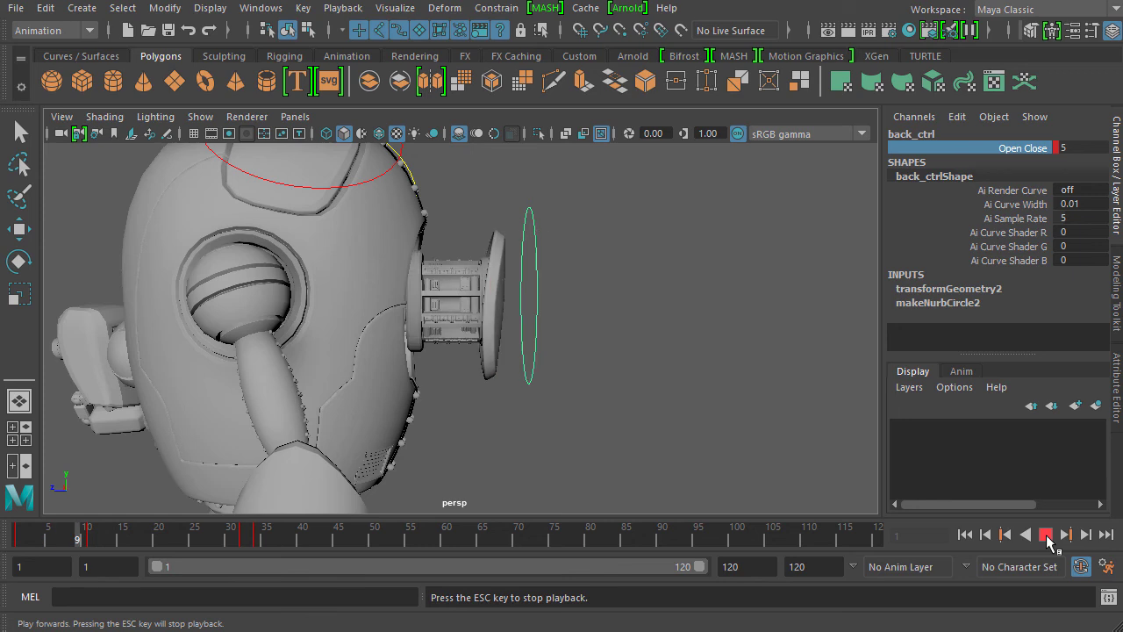
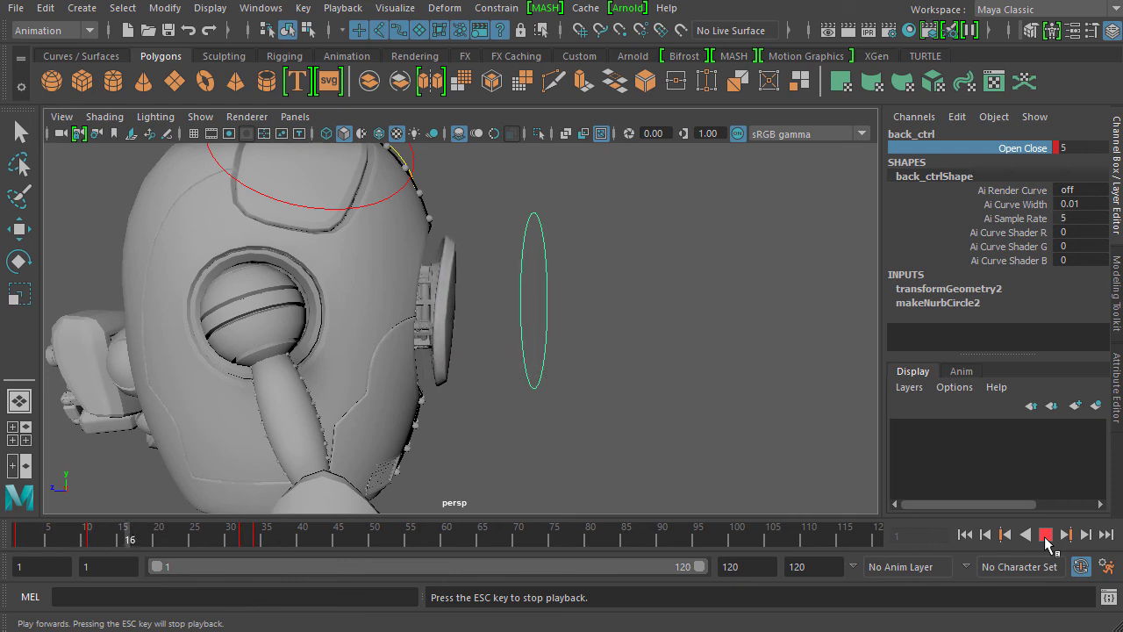
left_click(1045, 535)
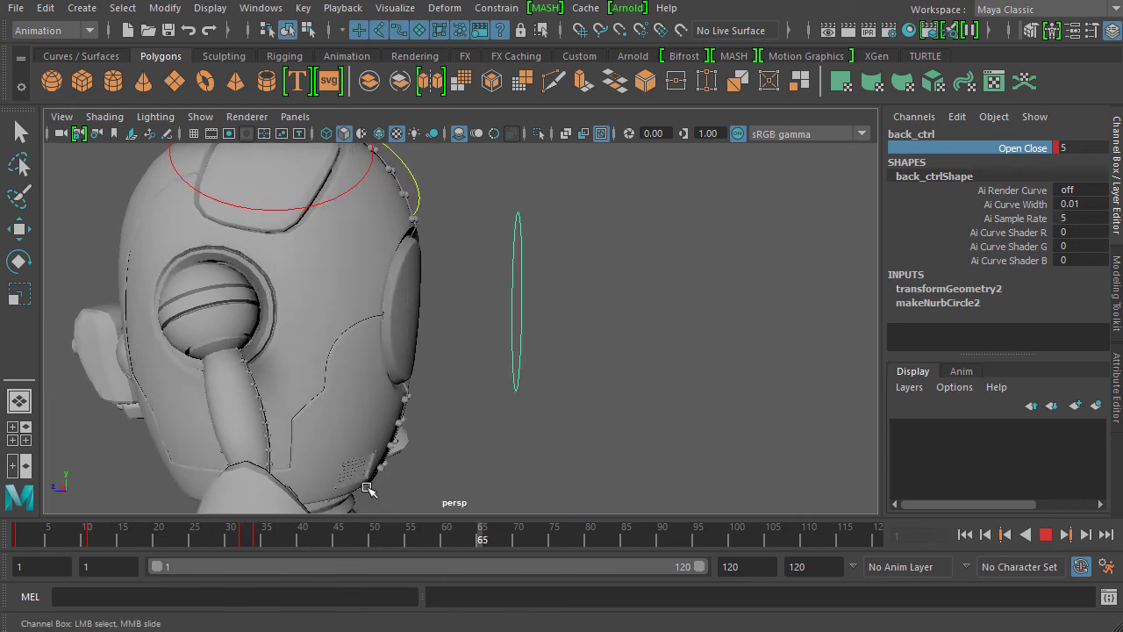
left_click(1045, 534)
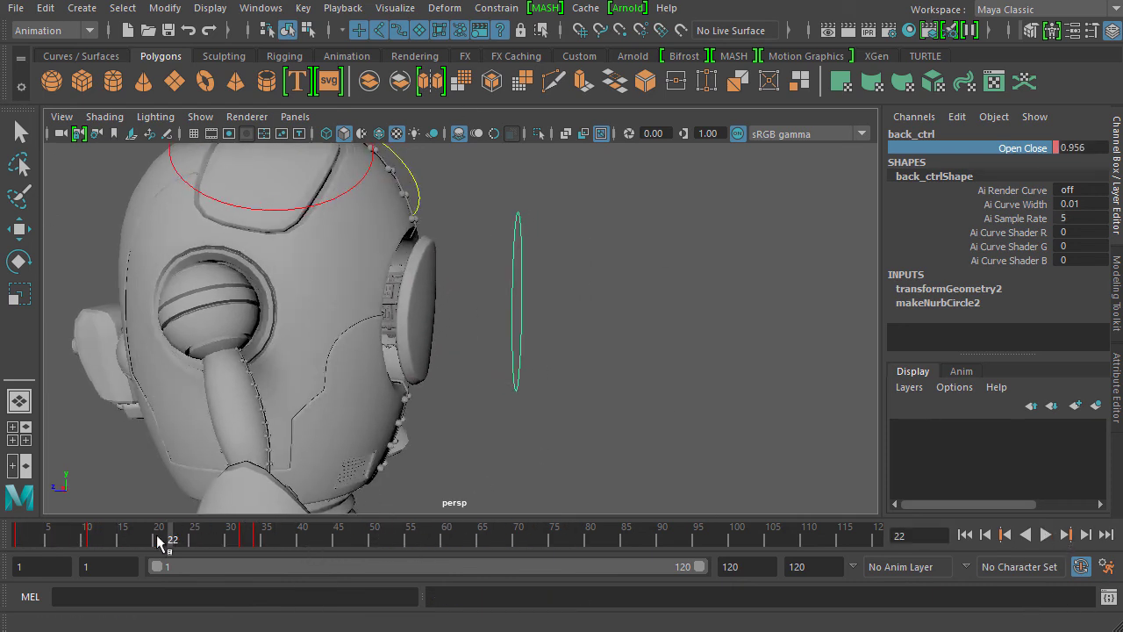
left_click_drag(156, 539, 22, 540)
key("alt+v")
left_click_drag(233, 542, 243, 545)
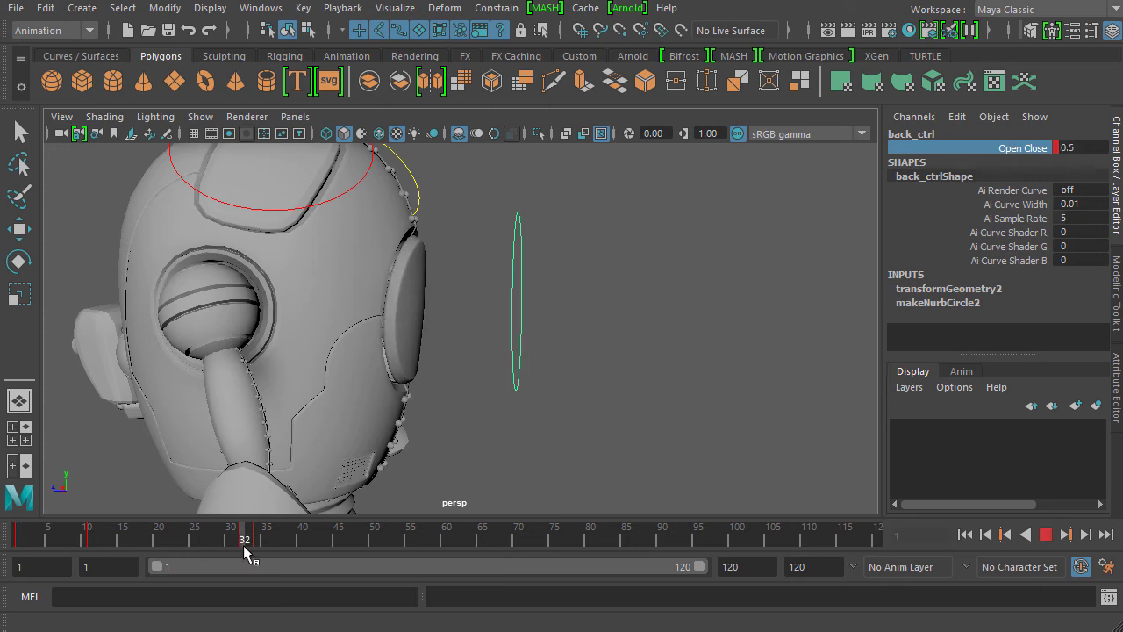
left_click_drag(641, 286, 653, 290, "alt")
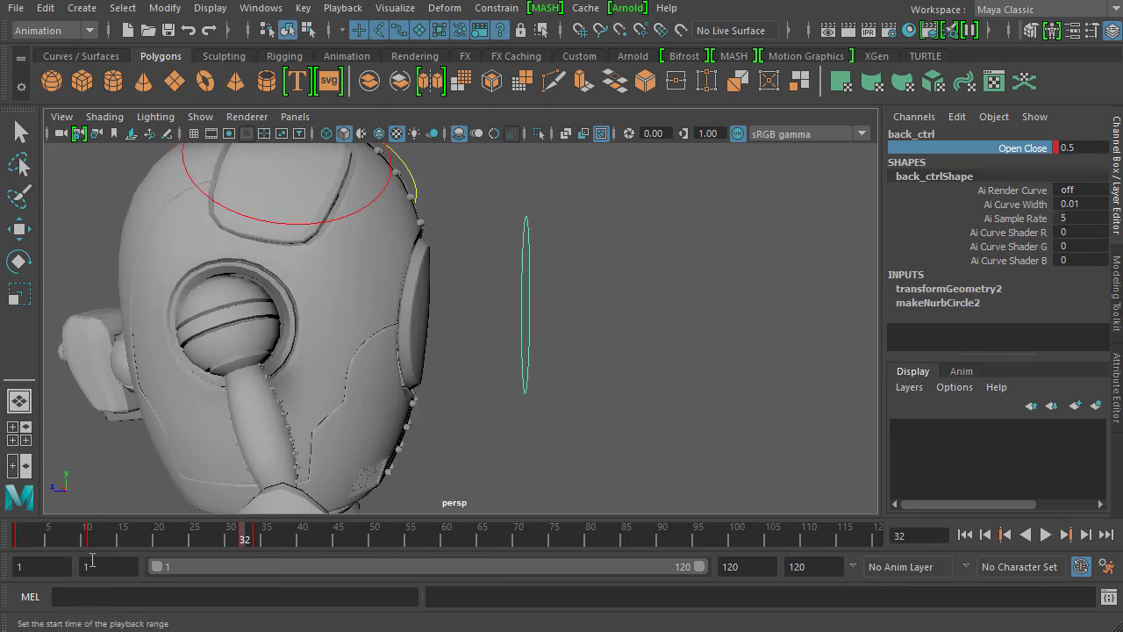
key("alt+v")
left_click_drag(120, 547, 241, 545)
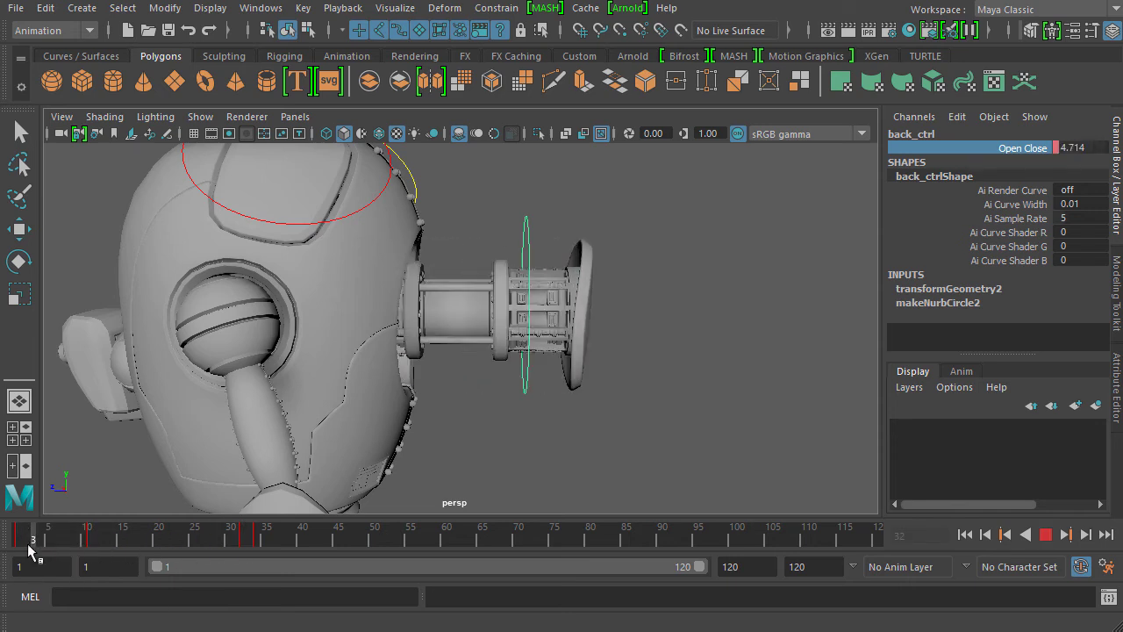
key("alt+v")
Replay the closing animation from frame 1 and examine the robot's back mechanism from several angles.
left_click_drag(430, 394, 591, 357, "alt")
right_click_drag(590, 357, 534, 356, "alt")
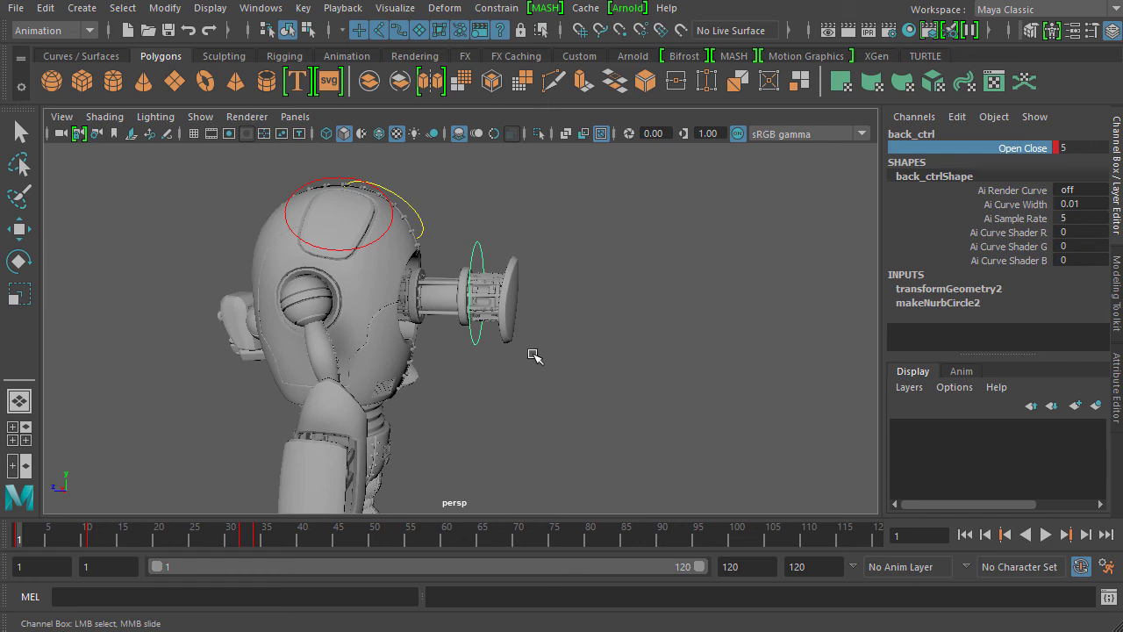
right_click_drag(534, 355, 607, 292, "alt")
left_click_drag(607, 291, 570, 237, "alt")
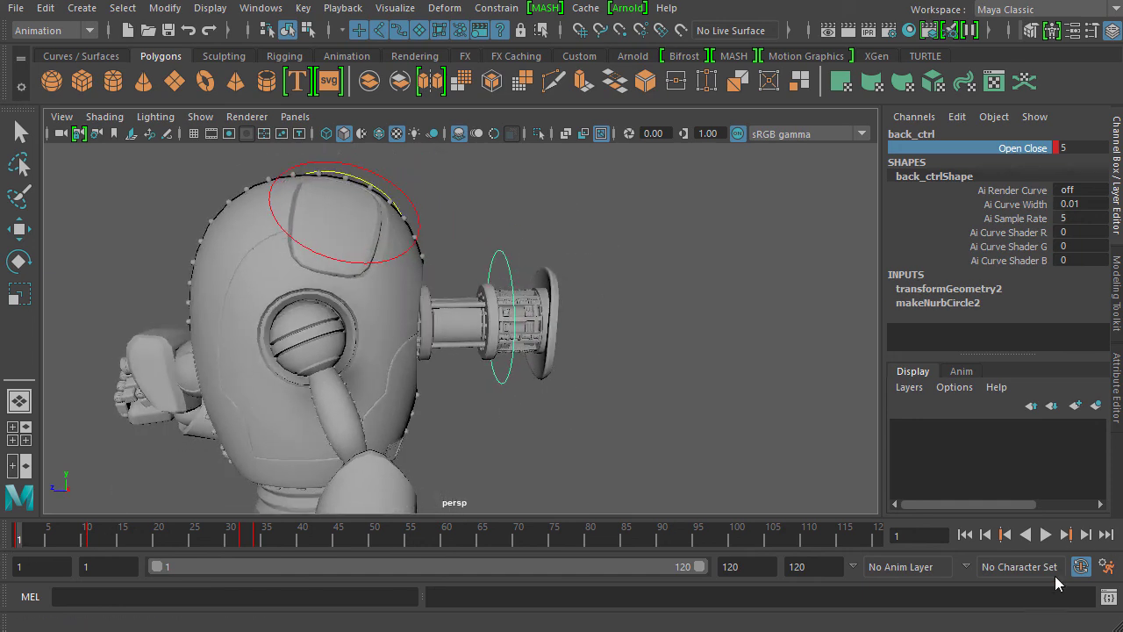
left_click(1045, 534)
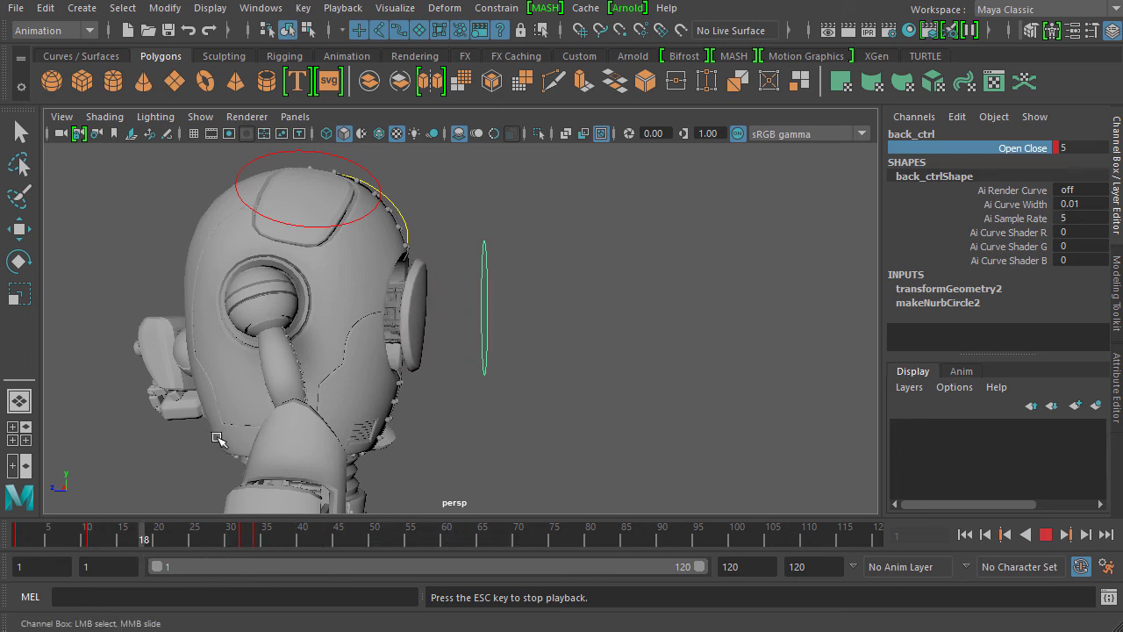
left_click_drag(371, 346, 426, 403, "alt")
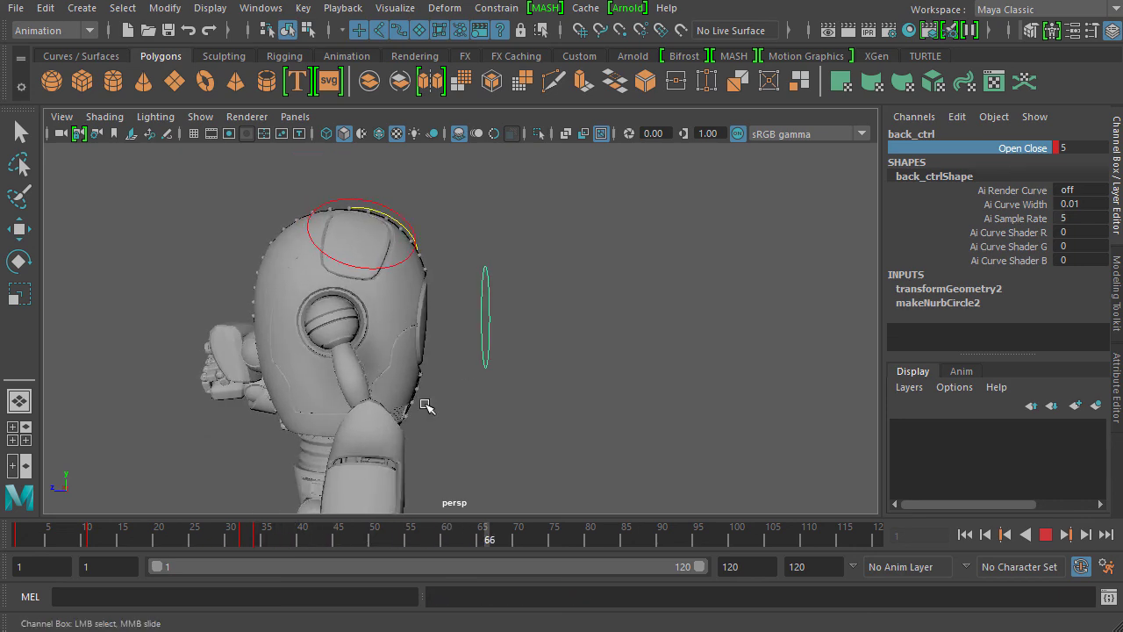
left_click_drag(494, 389, 514, 363, "alt")
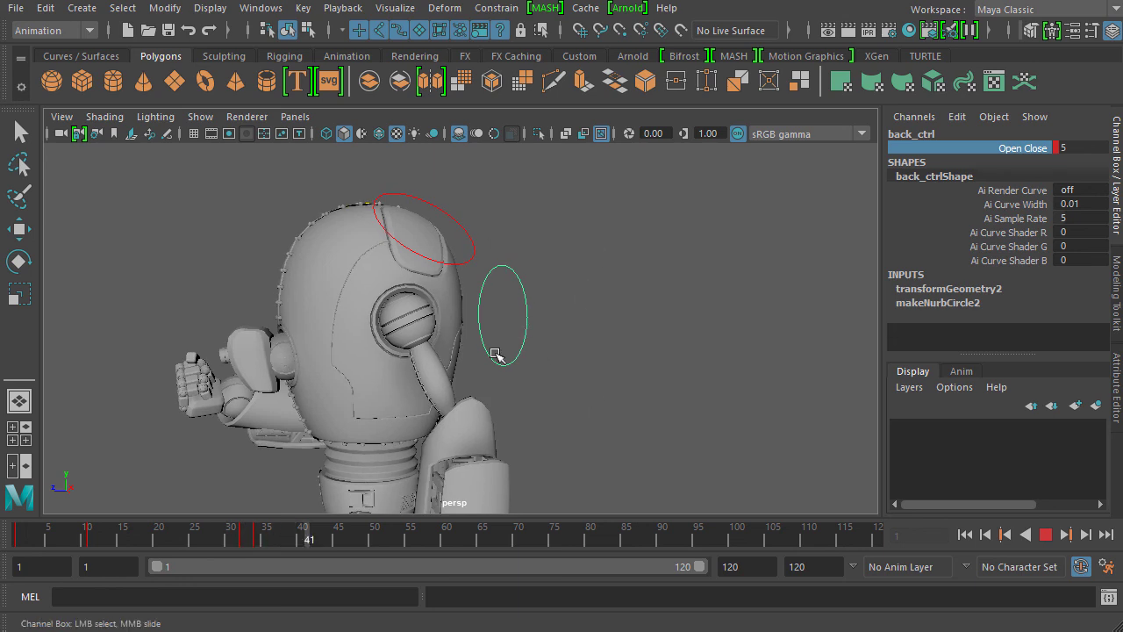